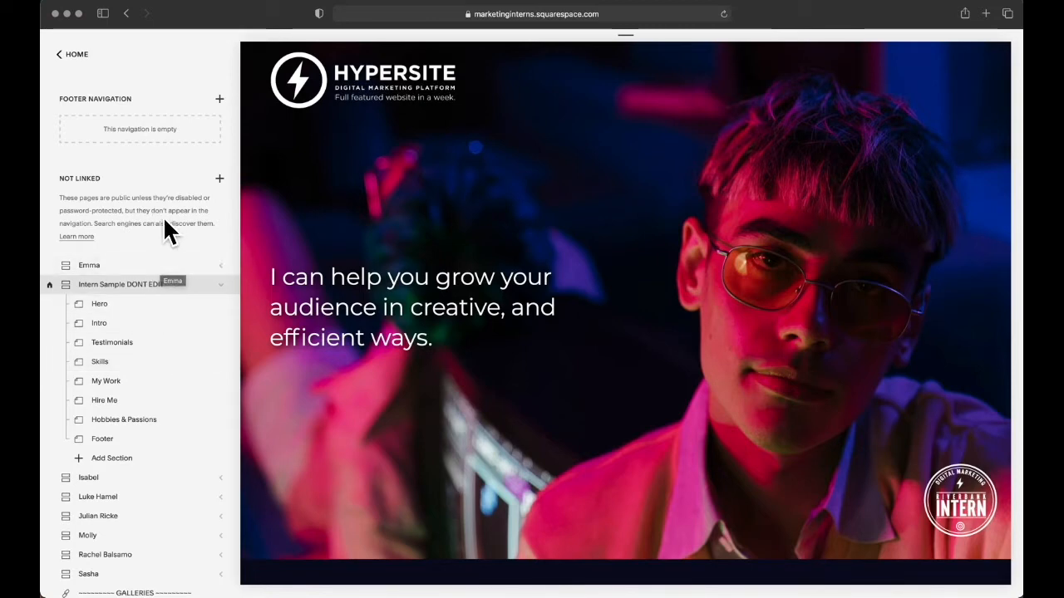
Step: Add a new index page under Not Linked, title it with the intern's full name, and place it below the first intern's index
click(221, 179)
click(336, 347)
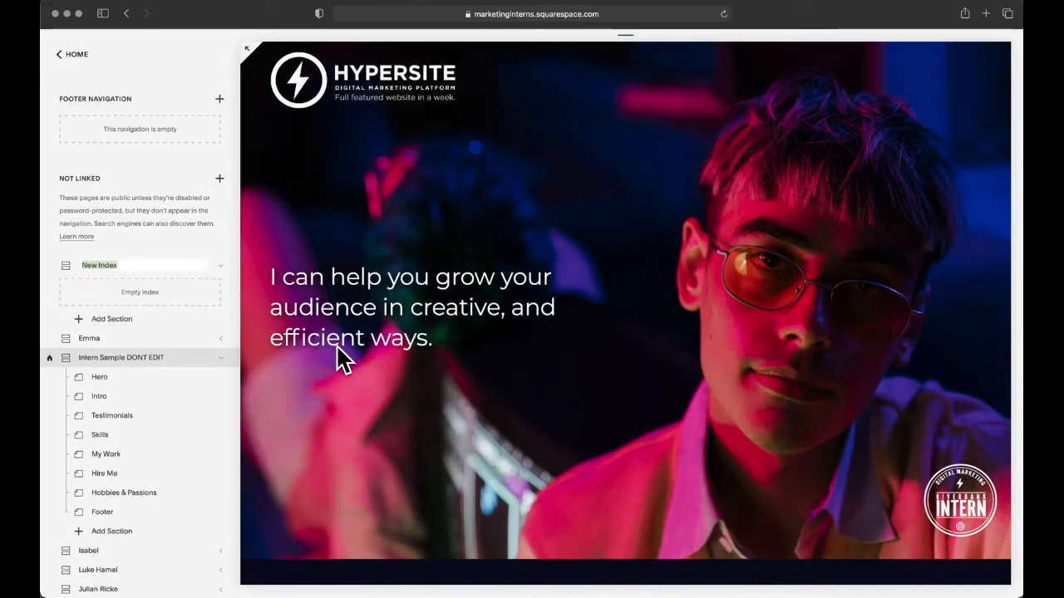
key(Return)
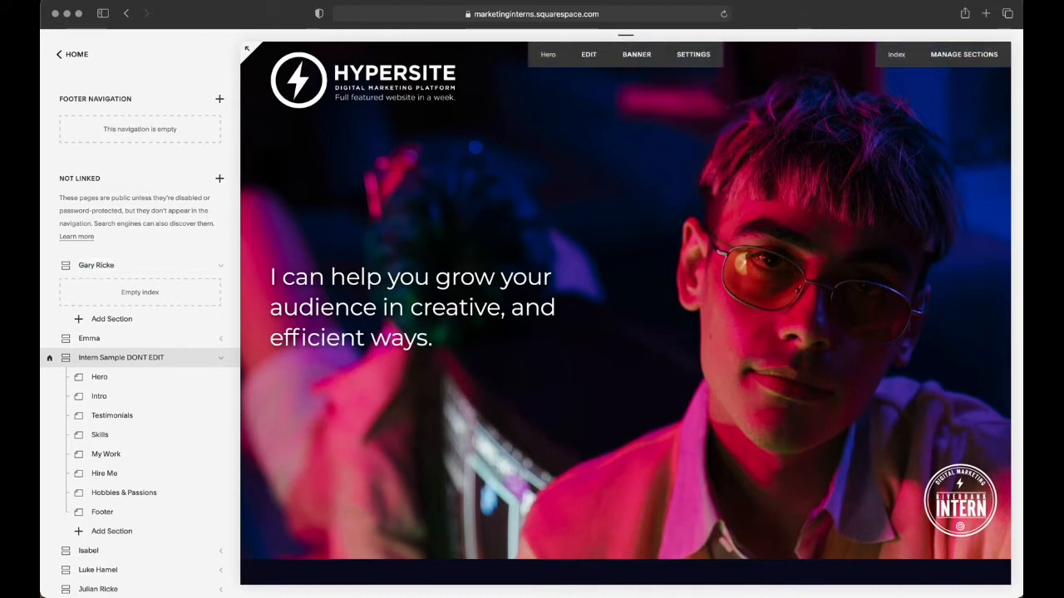
click(88, 265)
drag(89, 265, 130, 271)
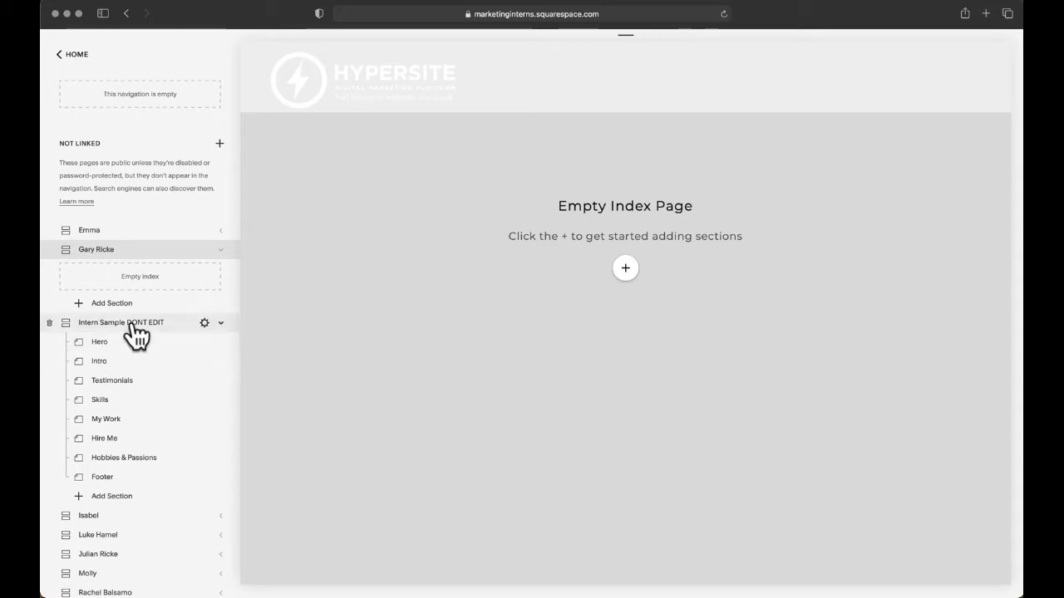
Step: Duplicate the Hero page of the Intern Sample DONT EDIT index
click(220, 343)
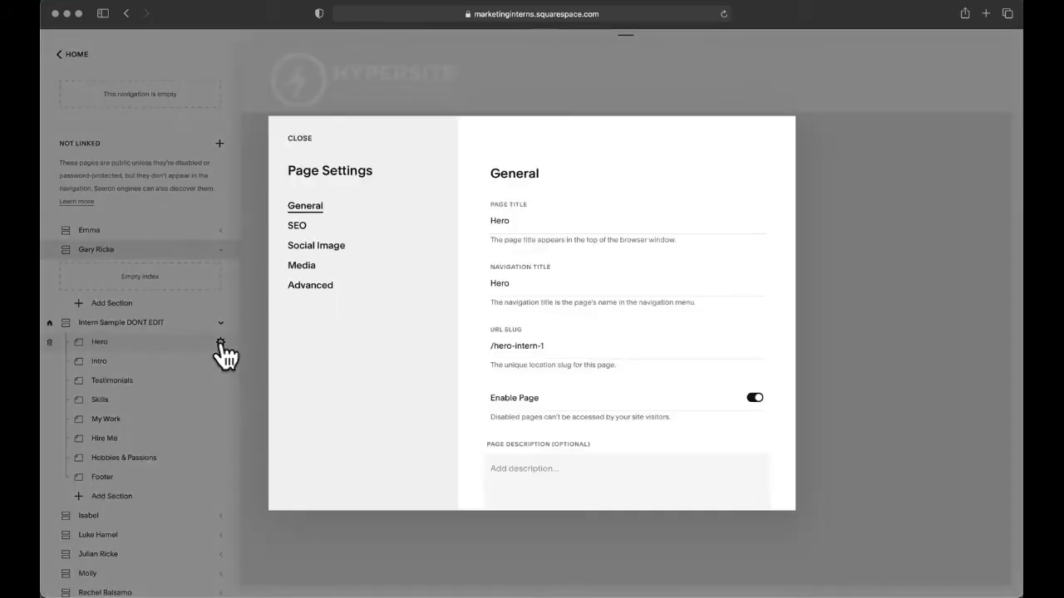
scroll(568, 347, down, 3)
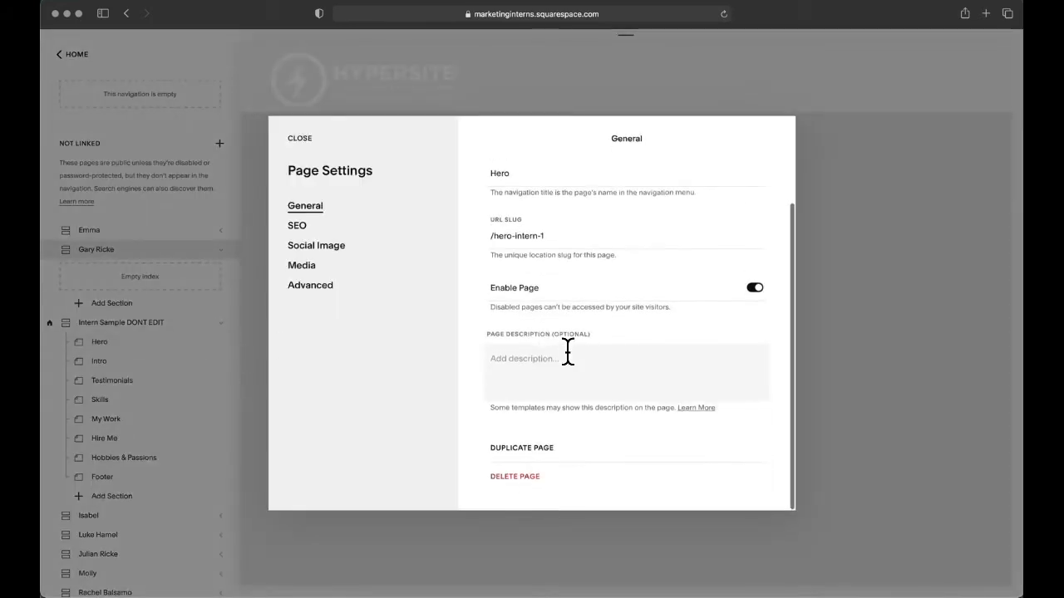
click(539, 451)
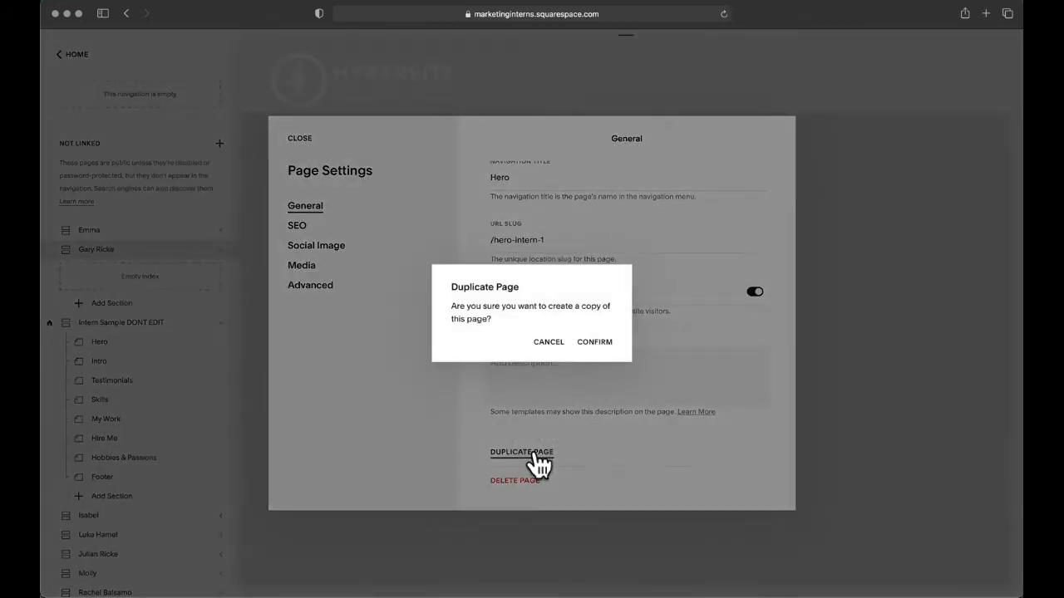
click(595, 342)
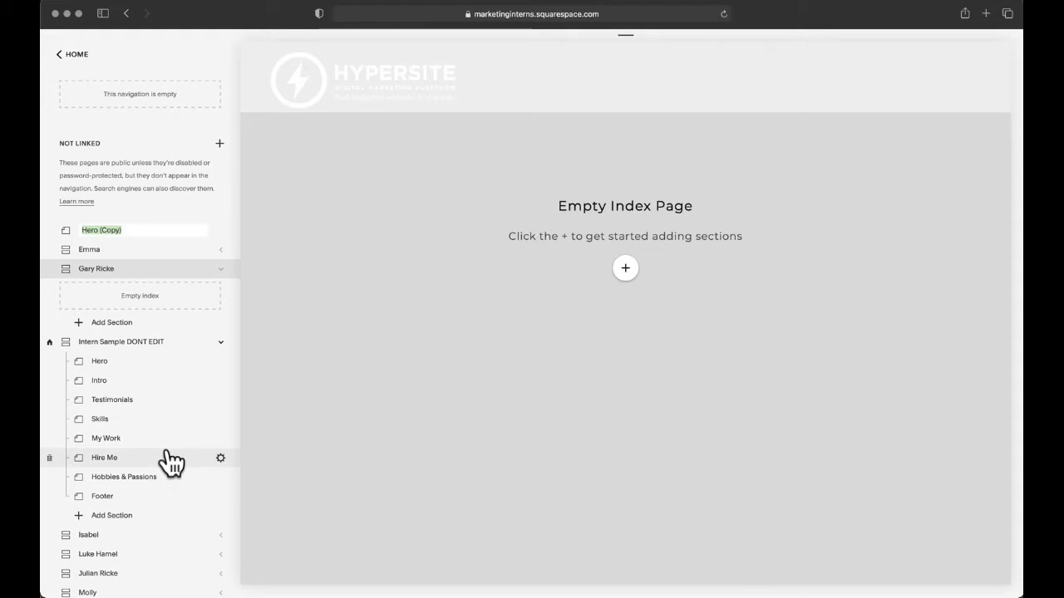
Step: Rename the copied page as Hero followed by the intern's first name and last initial
scroll(171, 463, down, 15)
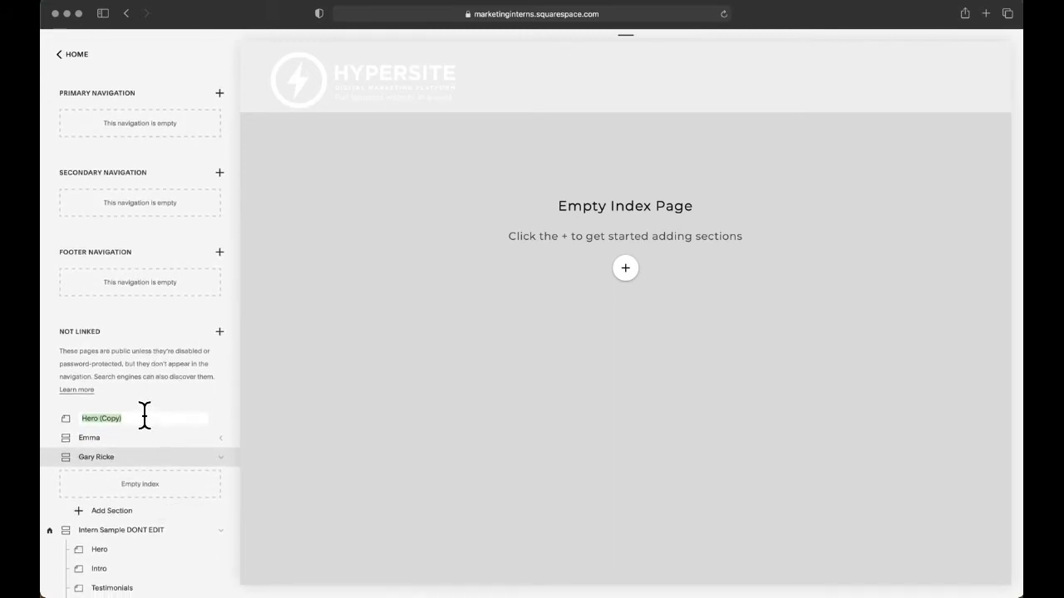
click(144, 415)
key(alt+shift+Left)
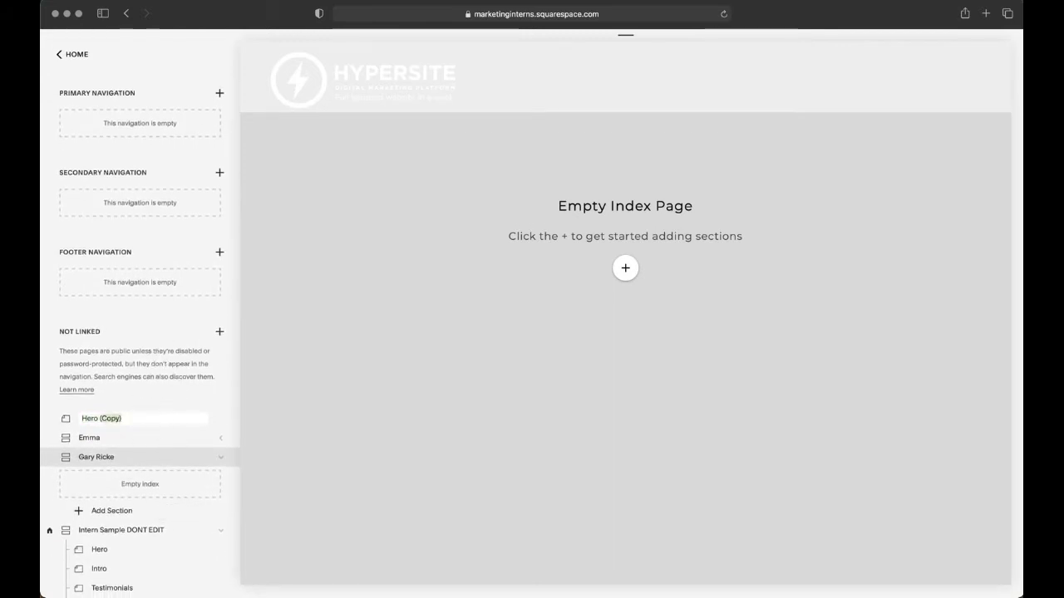
text(Gary R)
key(Return)
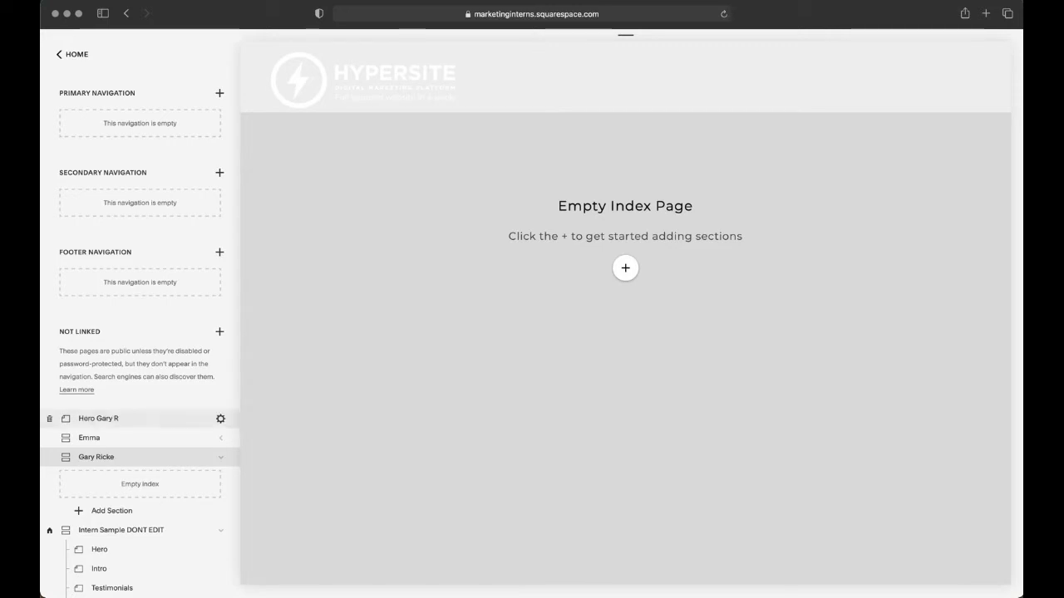
Step: Move the renamed Hero page into the intern's empty index and display that index
click(85, 415)
drag(89, 428, 108, 478)
click(97, 436)
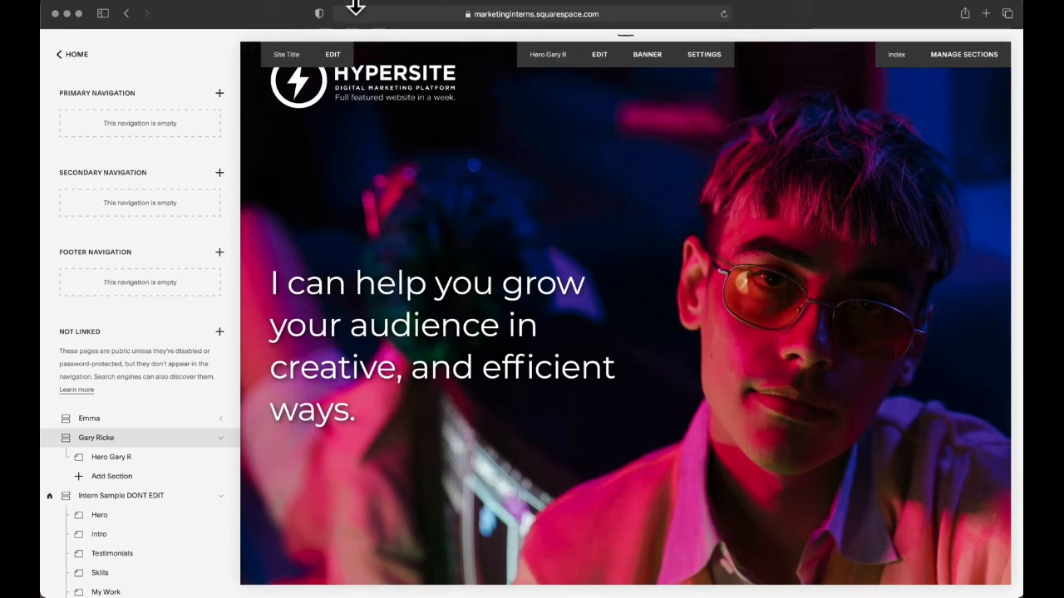
Step: Preview the intern's page at full width, check its full web address, and return to the page editor
click(246, 48)
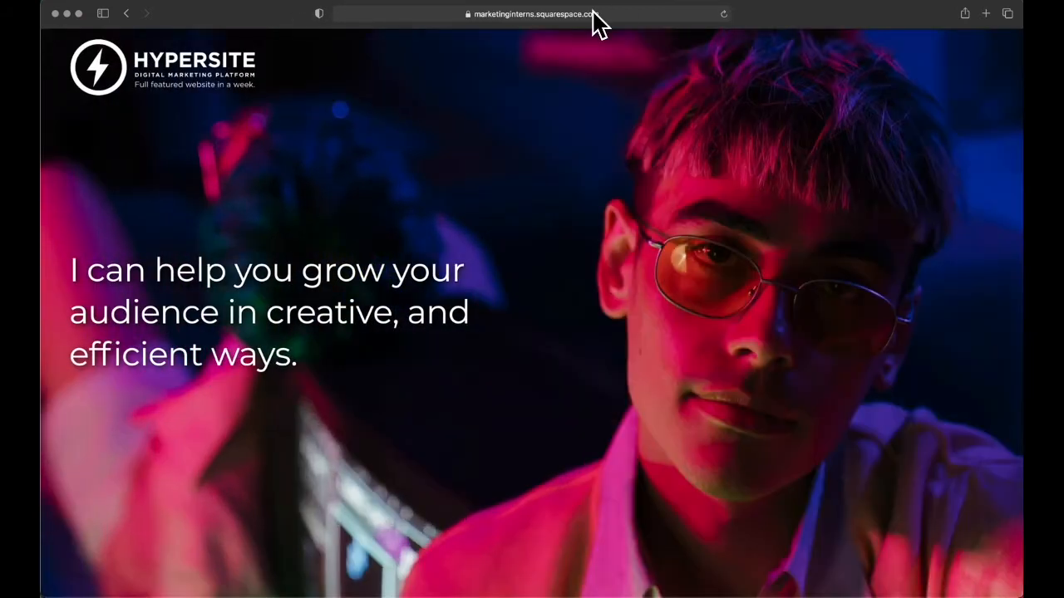
click(591, 13)
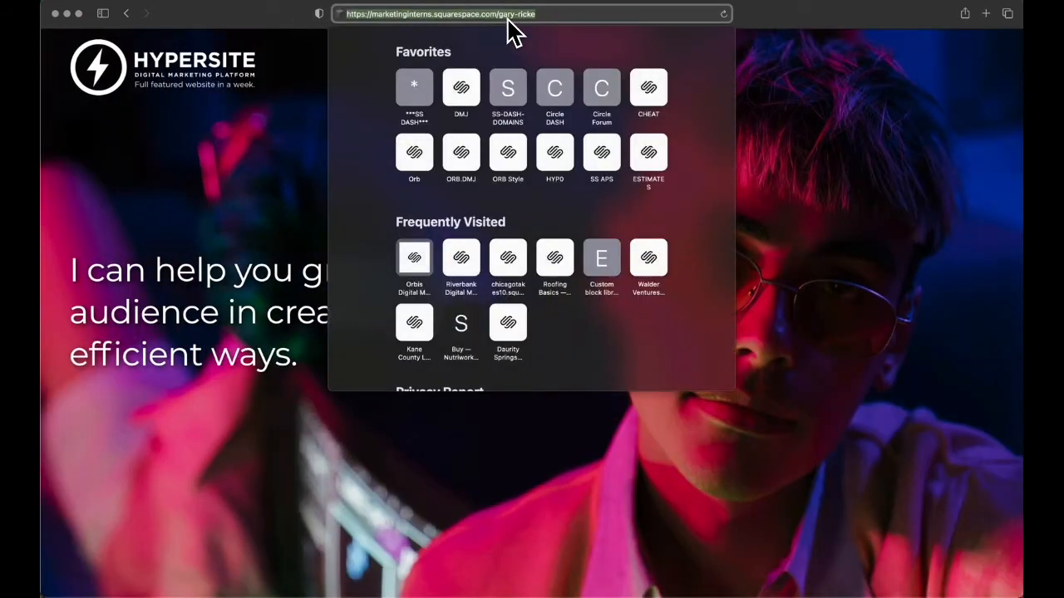
click(841, 178)
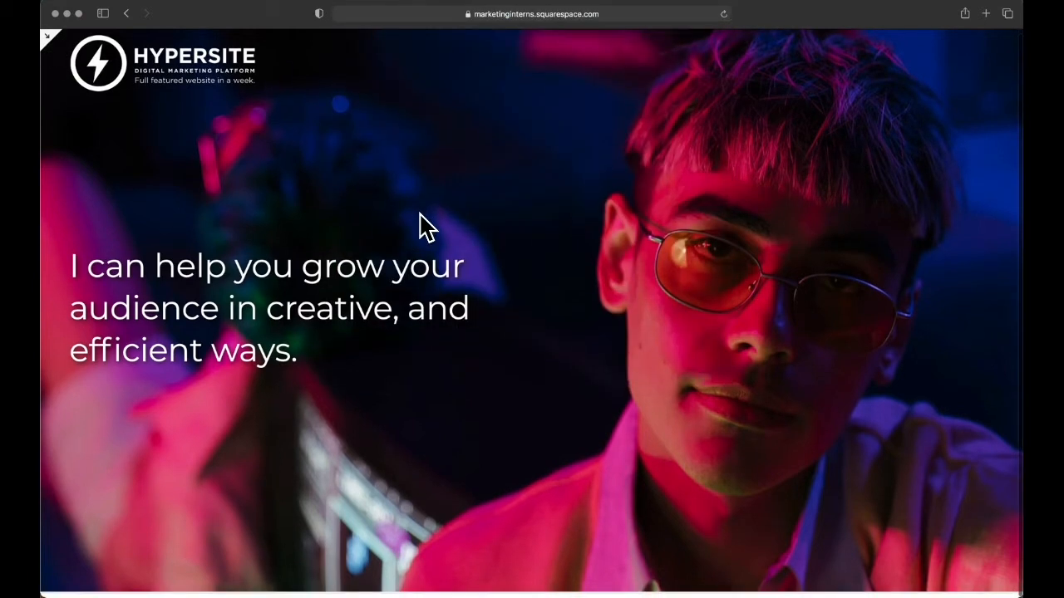
click(47, 36)
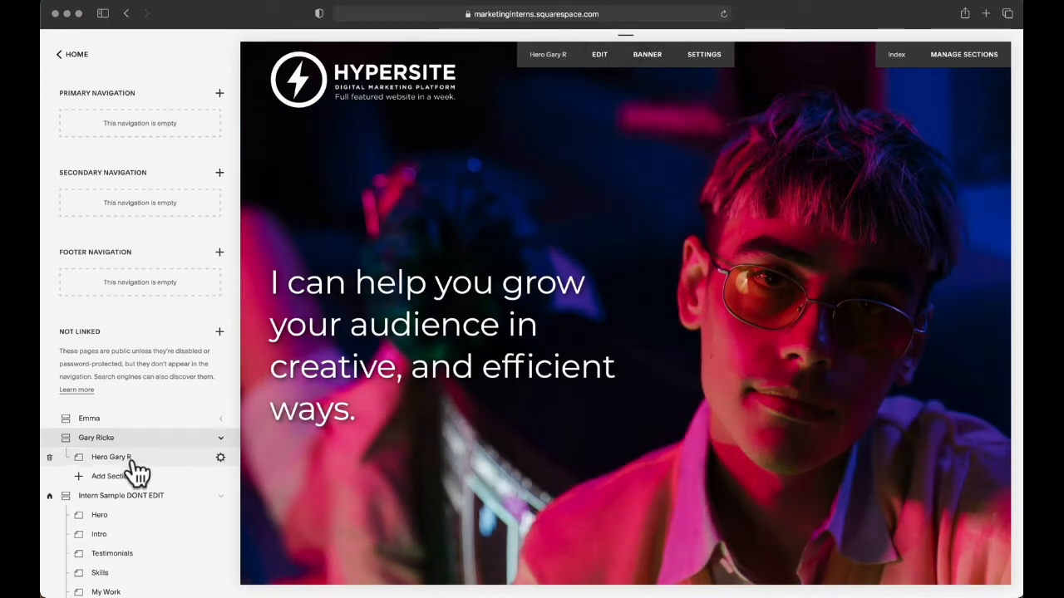
Step: Examine the banner image in the intern's Hero page media settings, including through the page's banner controls, without changing it
click(220, 459)
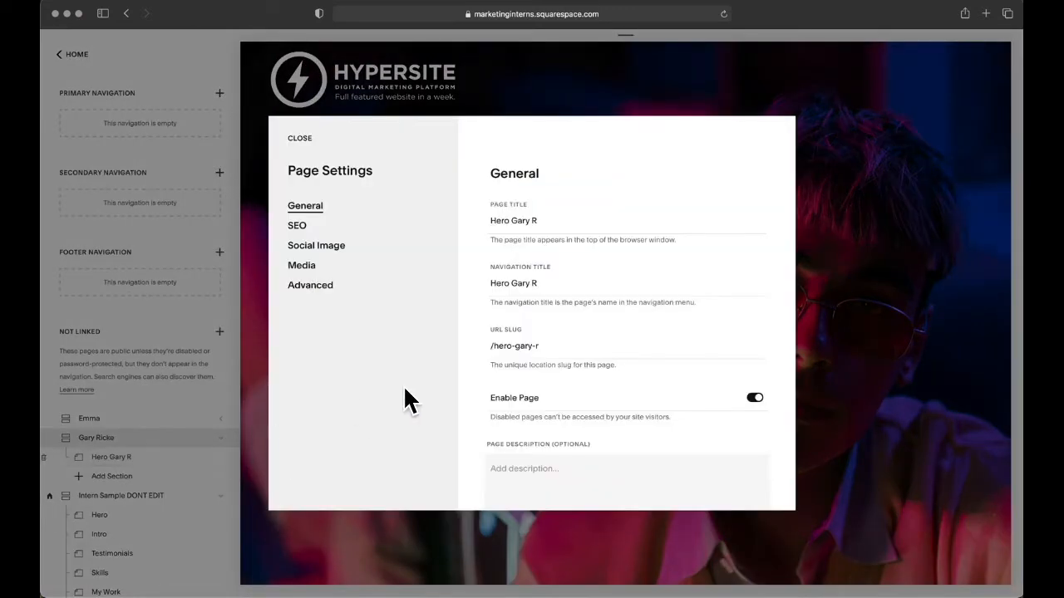
click(306, 268)
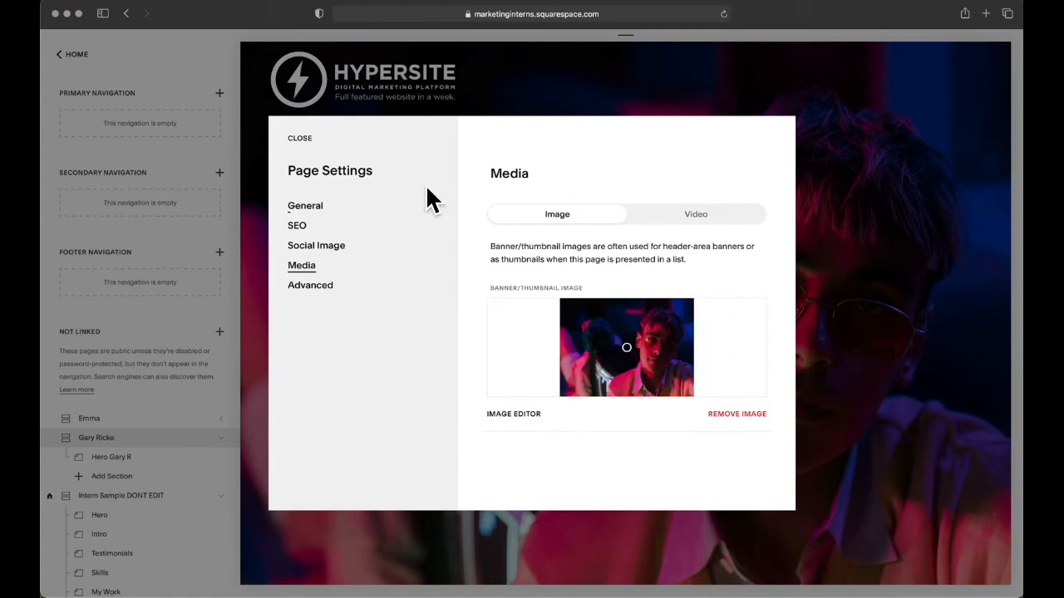
click(301, 138)
scroll(434, 141, down, 2)
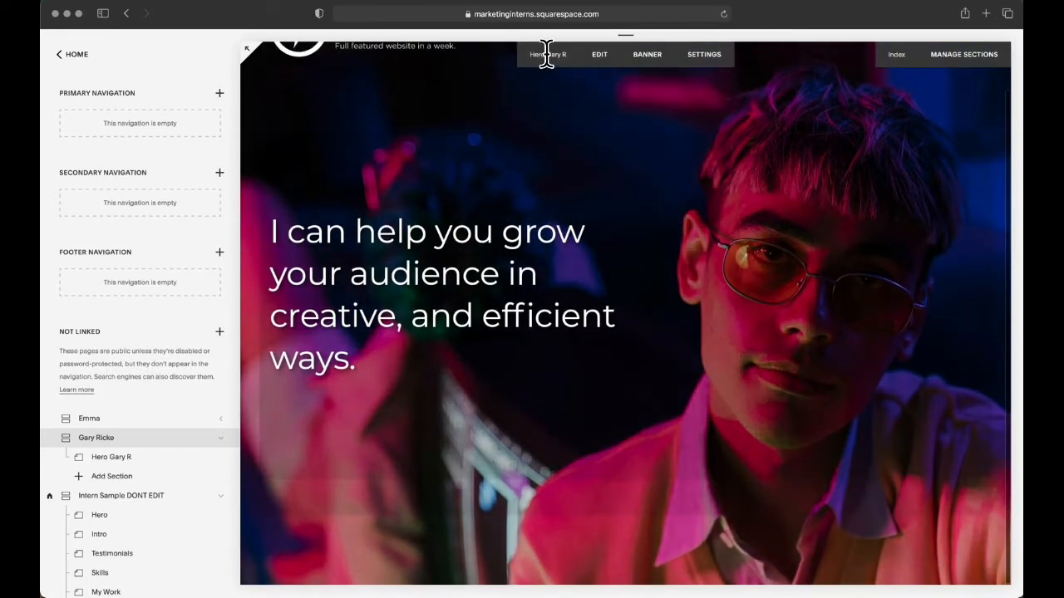
click(647, 56)
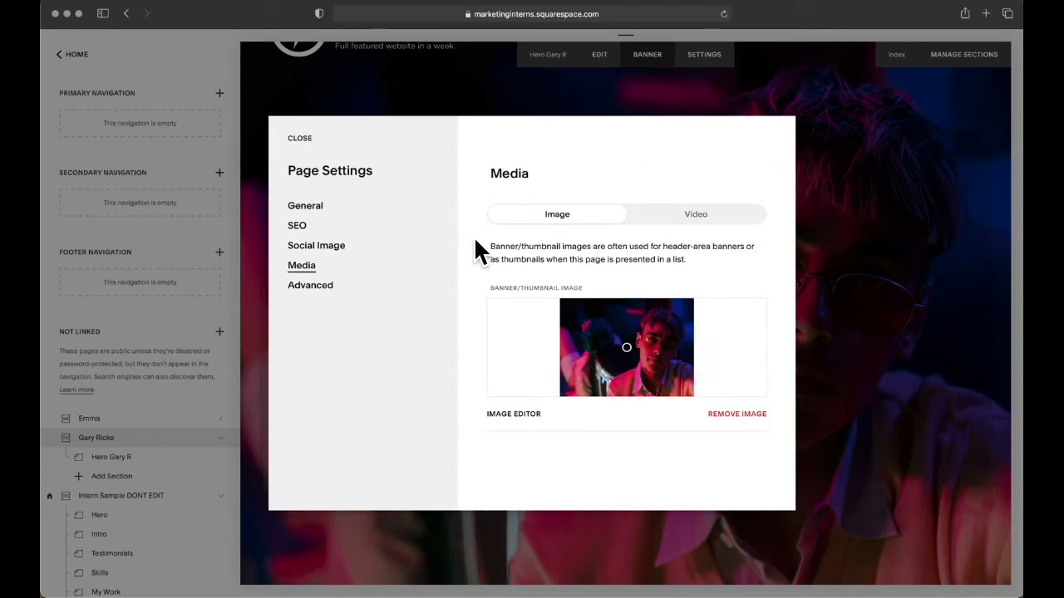
click(301, 140)
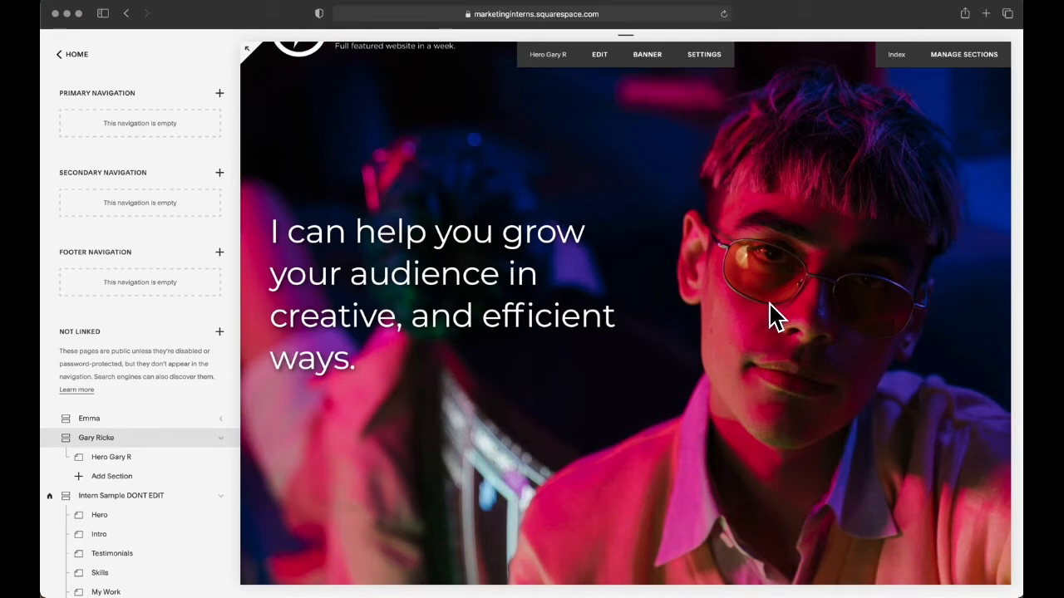
Step: Switch to Figma and look through the Logo, Logo Research and INTERNS 2021 #3 pages, ending on the first intern's page
key(super+Tab)
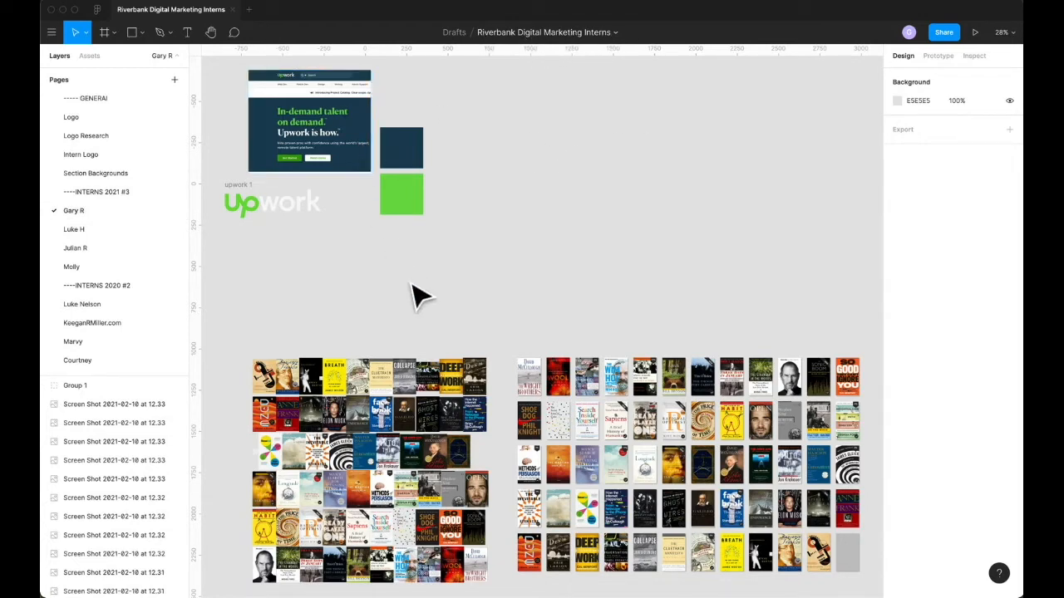
click(101, 115)
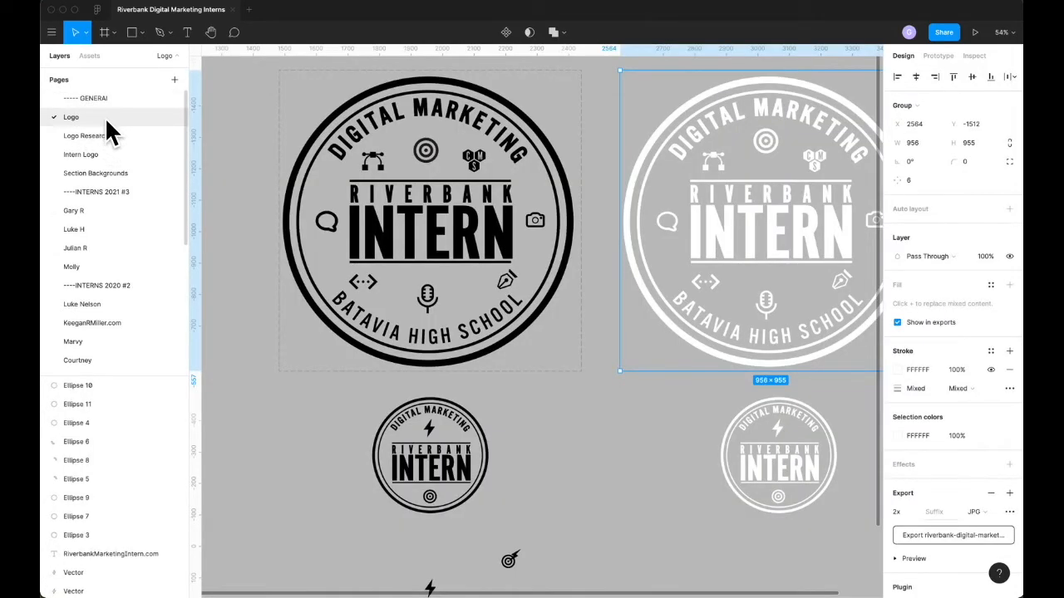
click(109, 135)
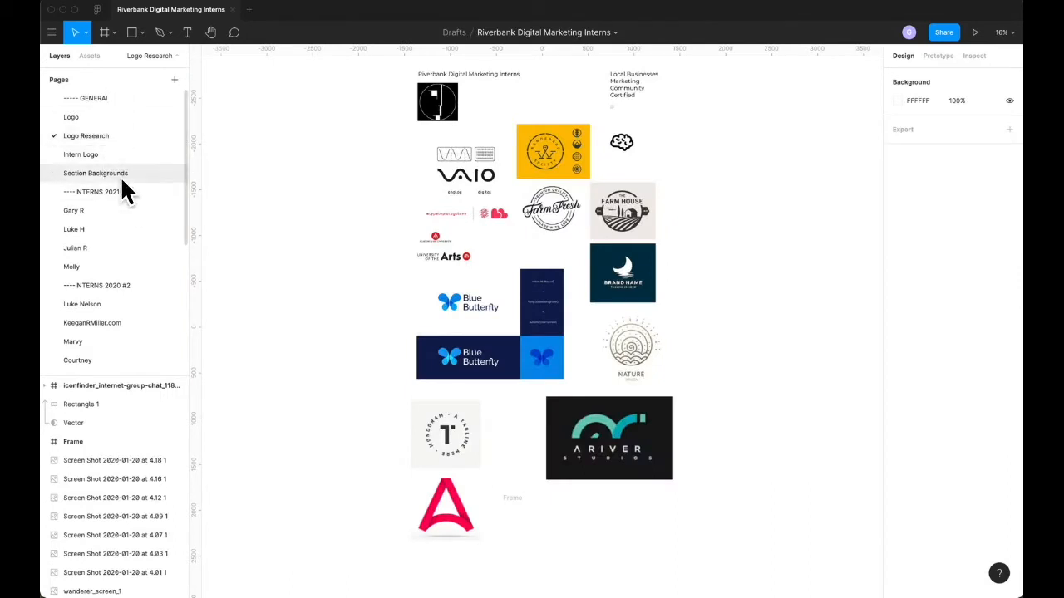
click(112, 194)
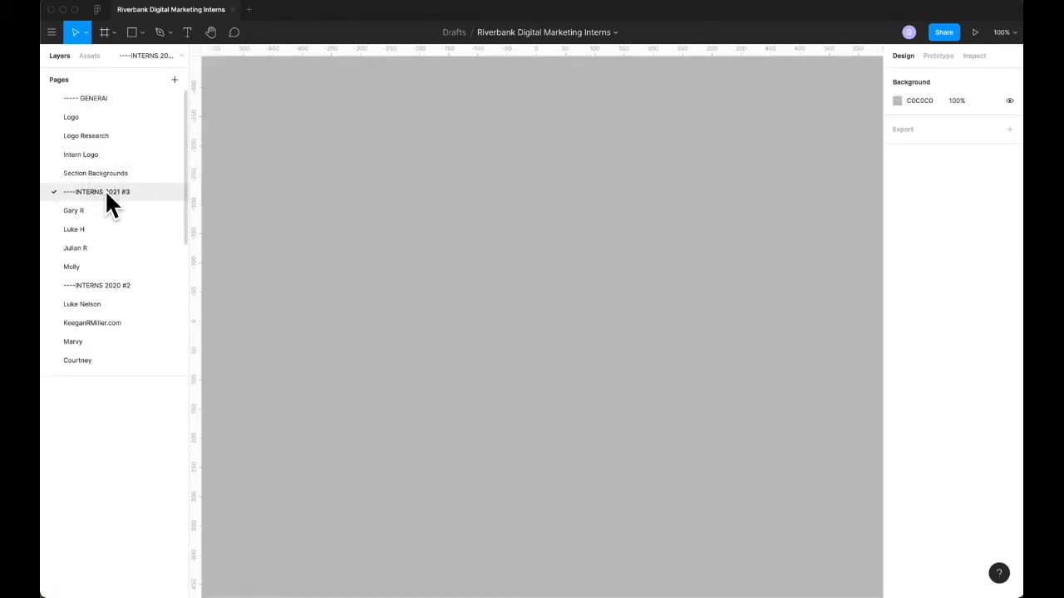
click(84, 210)
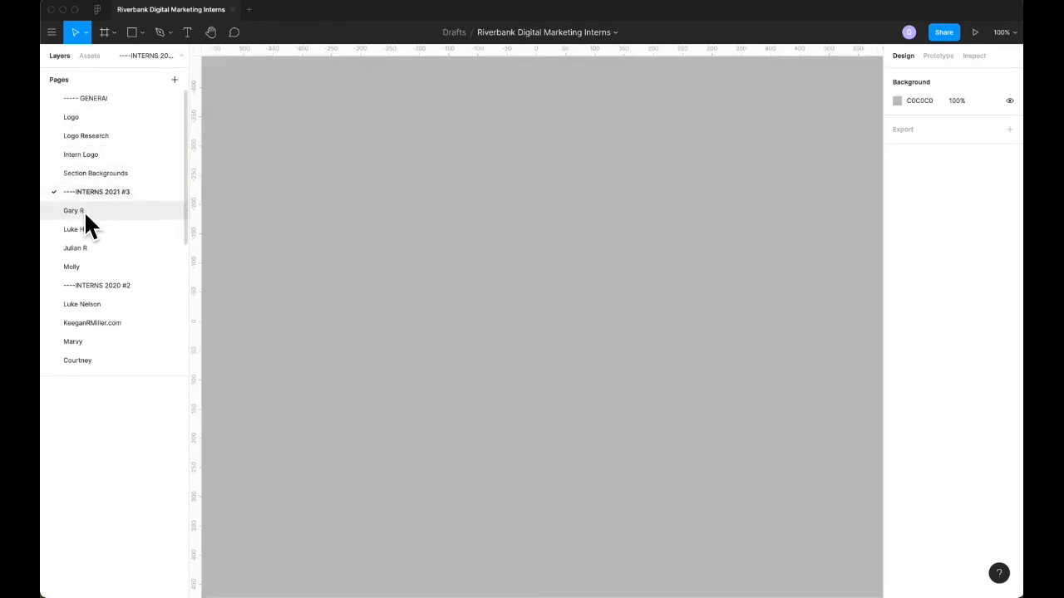
scroll(84, 211, down, 3)
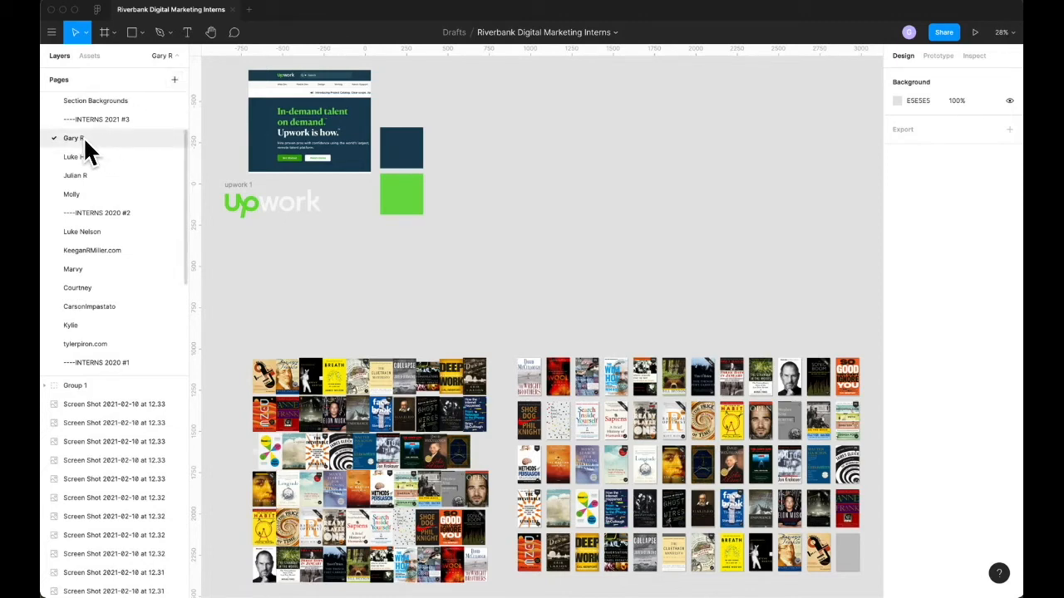
click(82, 157)
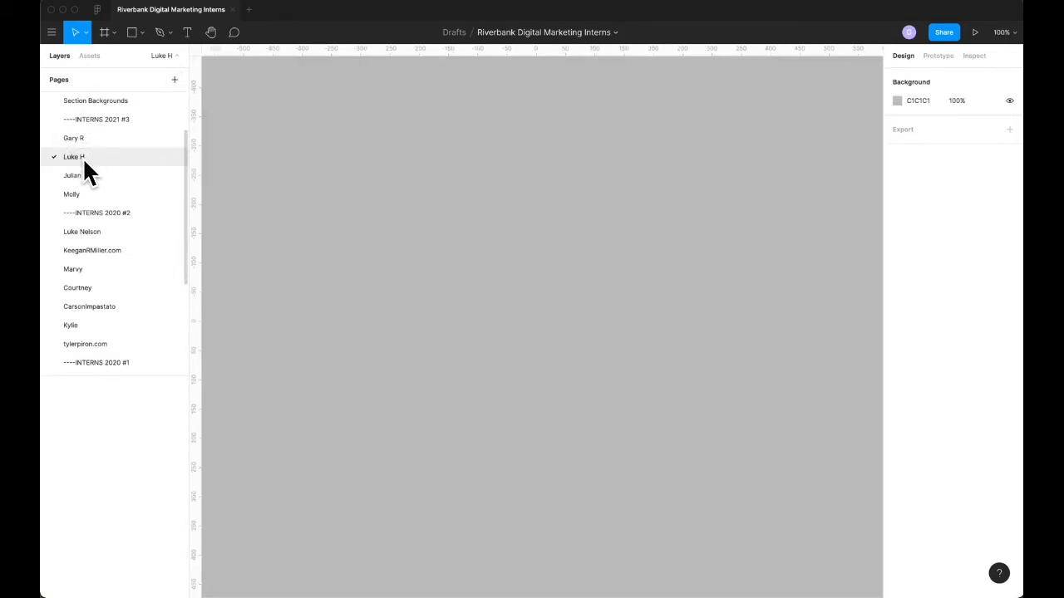
click(83, 174)
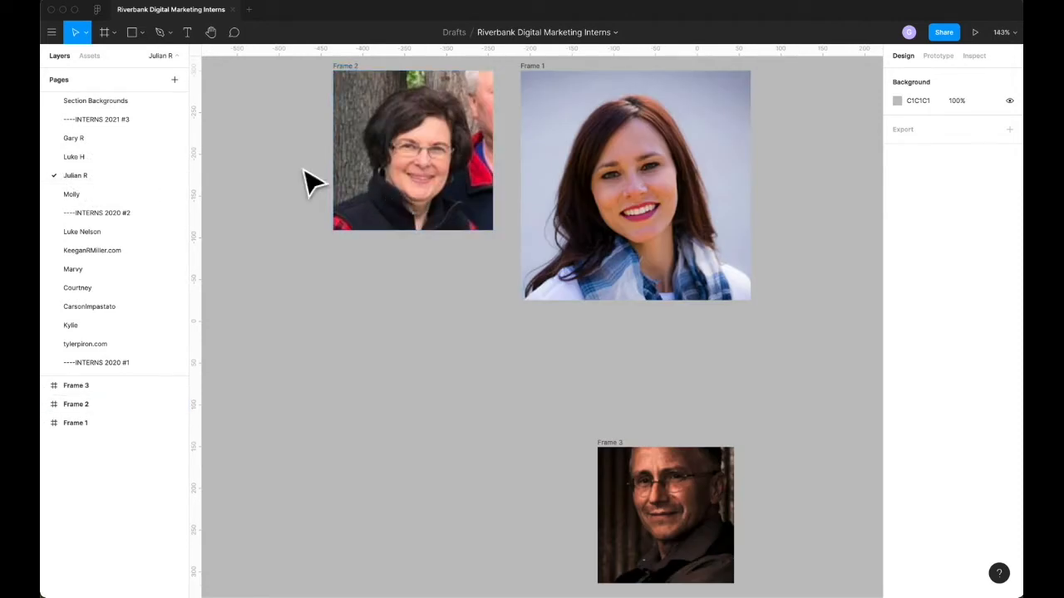
click(88, 138)
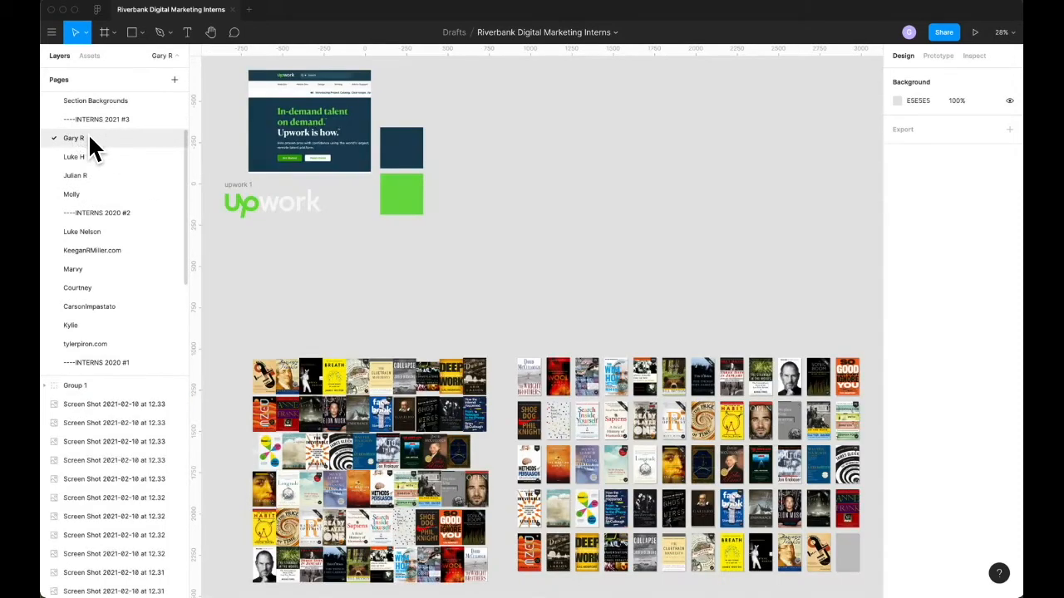
Step: Place the rust-metal-background portrait JPG from Finder's hero folder on the empty canvas above the book covers in Figma
click(592, 422)
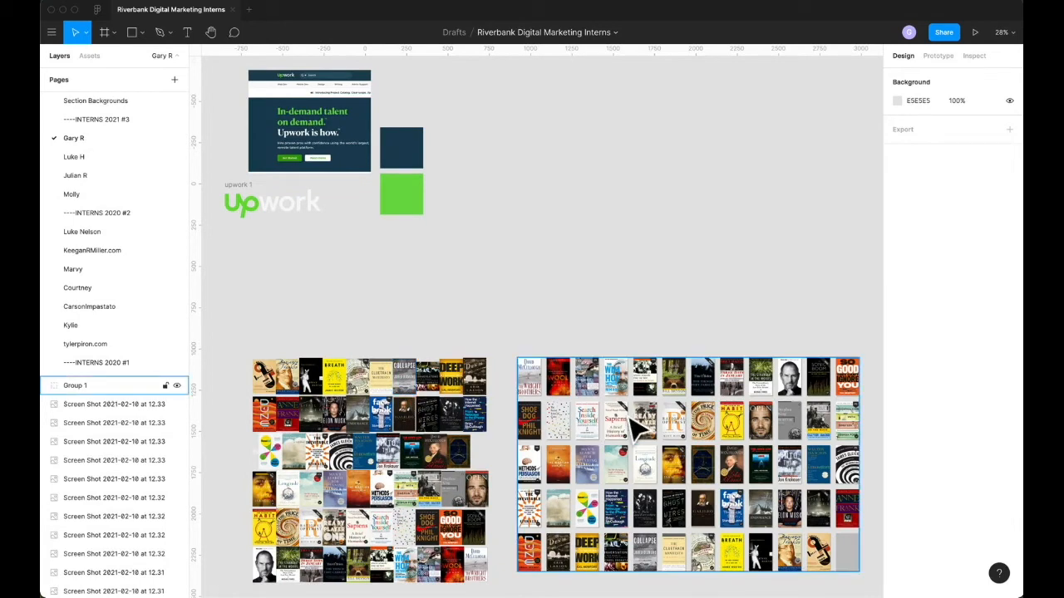
scroll(586, 432, up, 3)
scroll(586, 432, right, 2)
scroll(581, 432, right, 1)
key(super+Tab)
key(super+Tab)
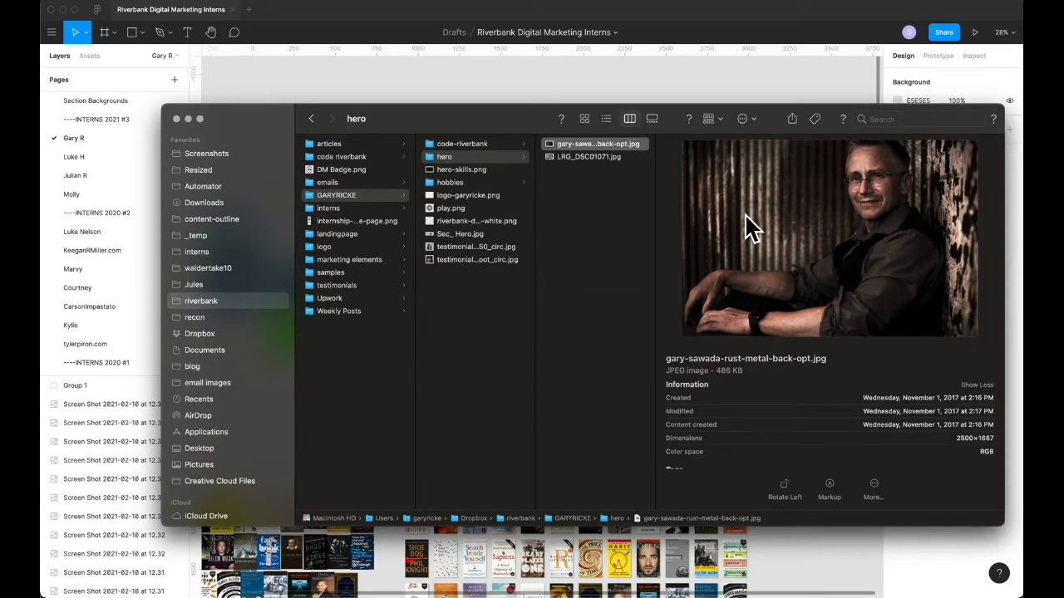
drag(613, 145, 506, 255)
key(super+Tab)
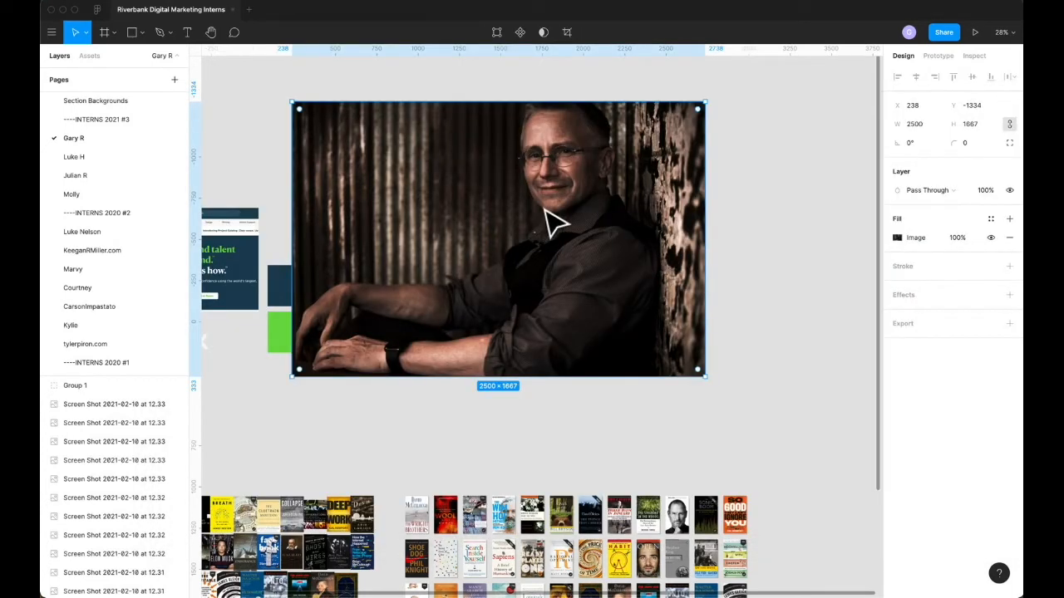
Step: Move the portrait clear of the colour swatches to about X 898, Y -1253, and deselect it
drag(570, 202, 693, 220)
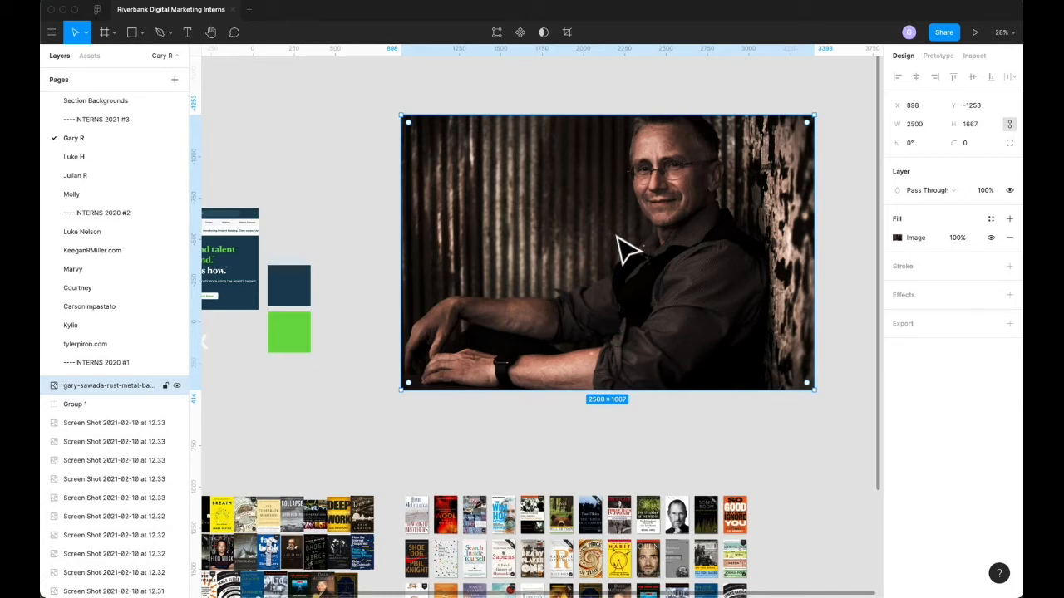
scroll(607, 241, right, 3)
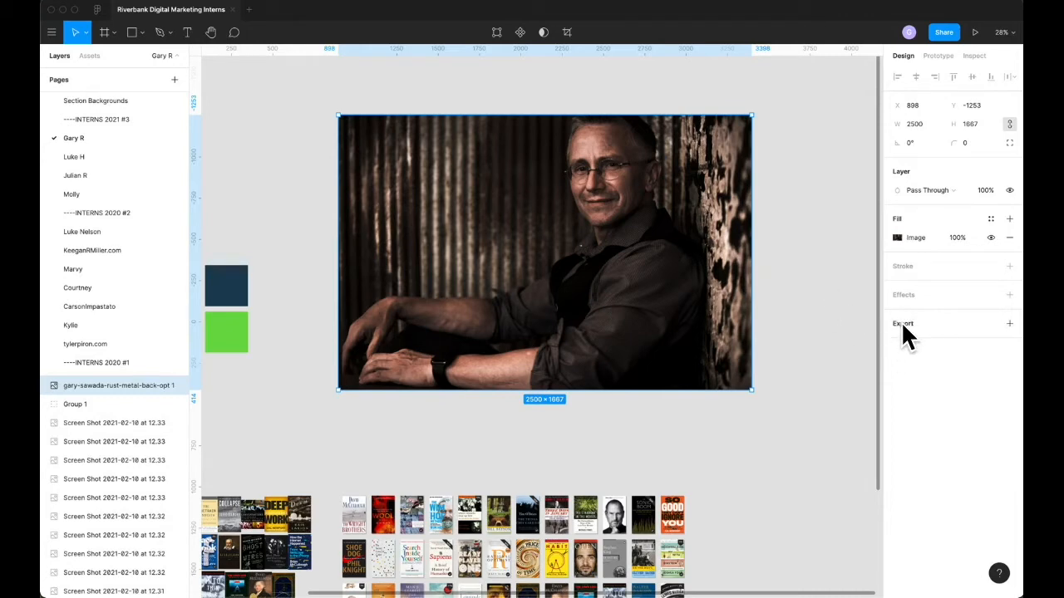
click(759, 316)
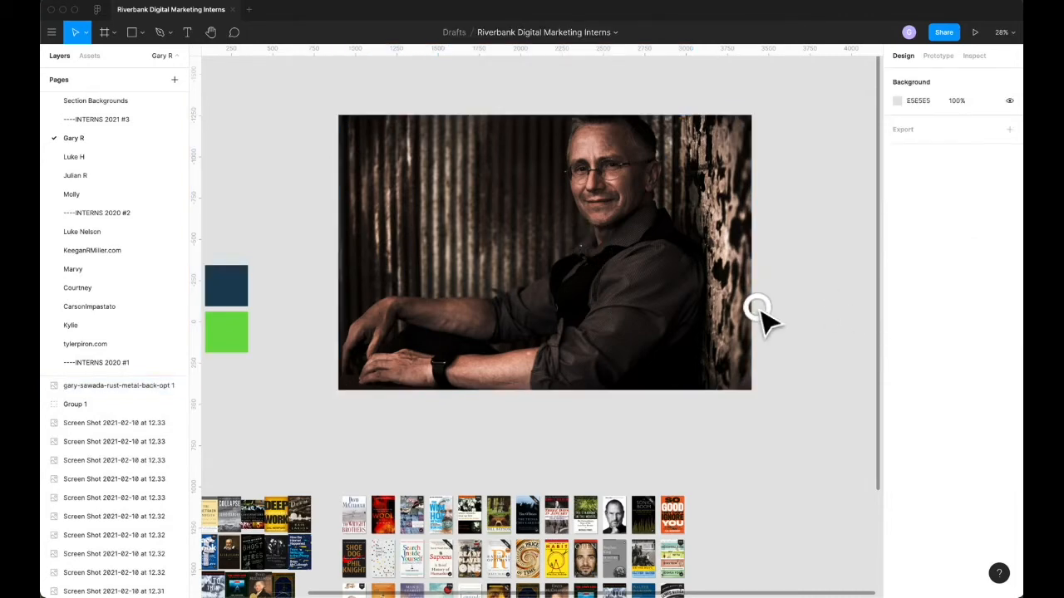
Step: Add a JPG export setting to the rust-metal-background portrait in Figma
click(615, 494)
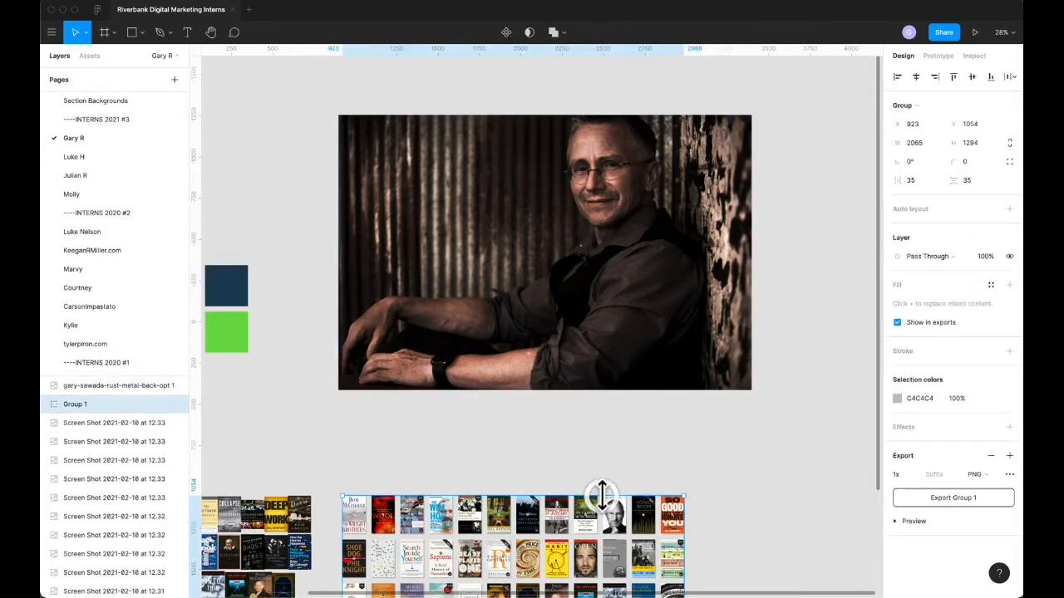
click(914, 521)
click(599, 245)
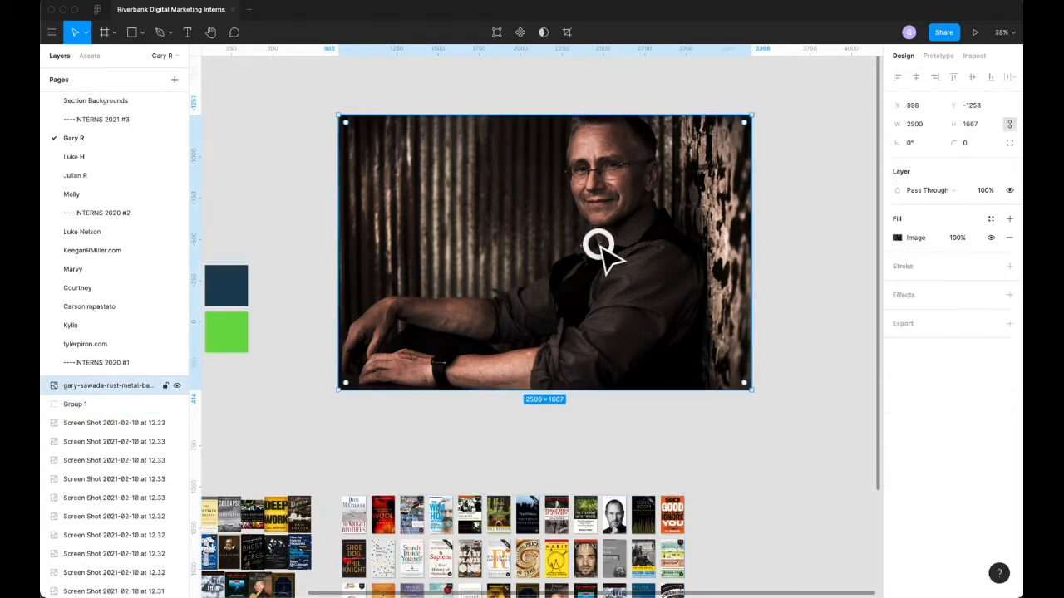
click(897, 324)
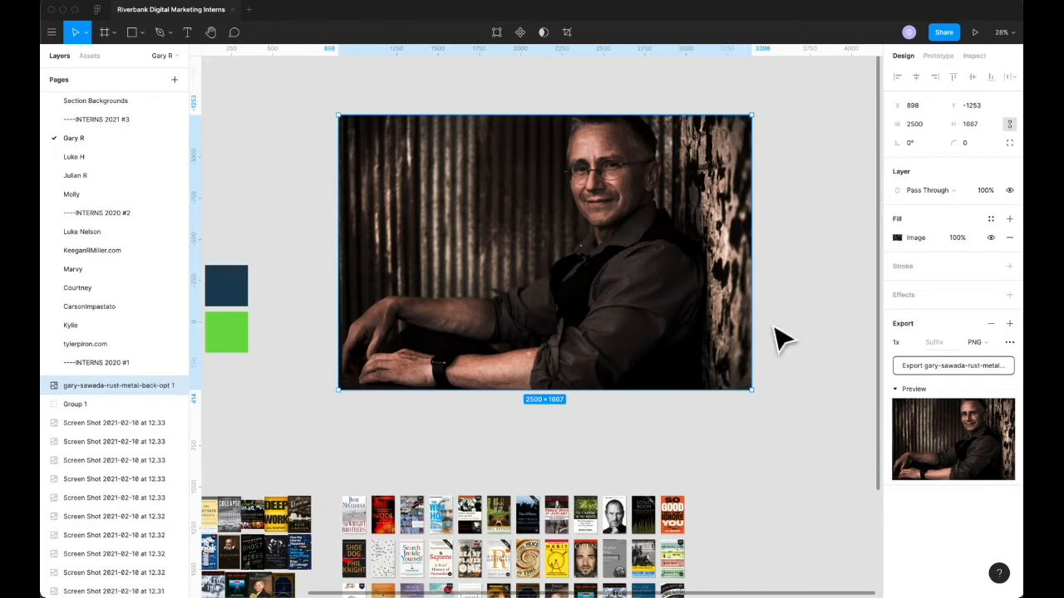
click(979, 340)
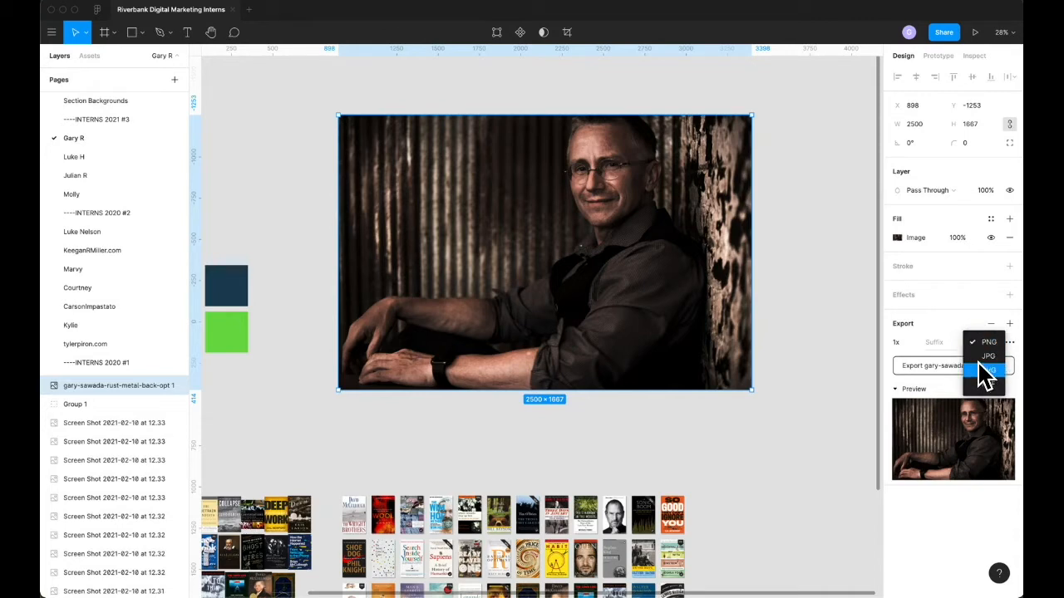
click(979, 355)
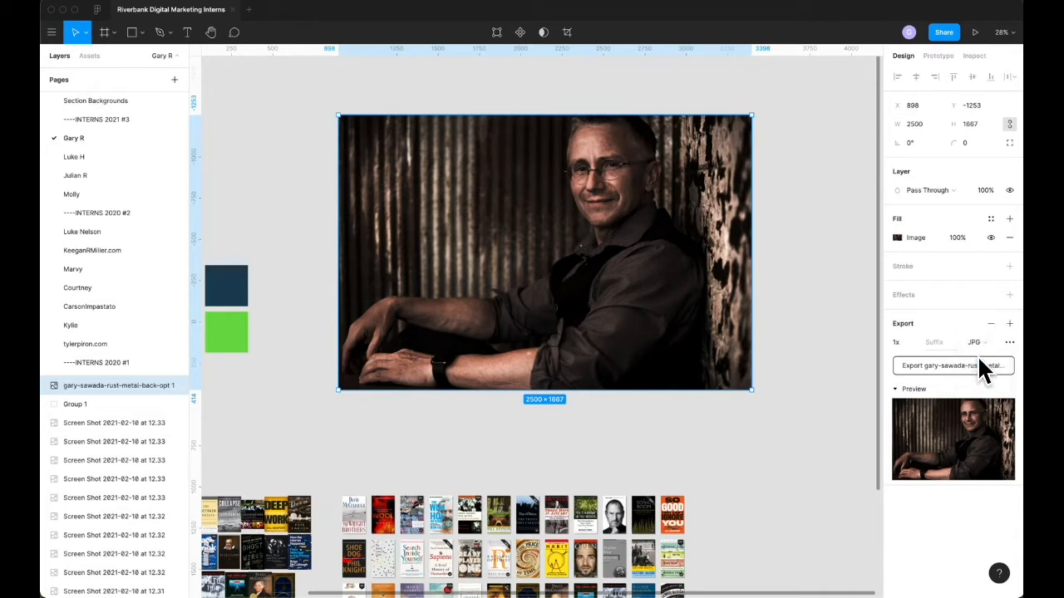
Step: Look through the export scale options and the export preview for the portrait
click(912, 342)
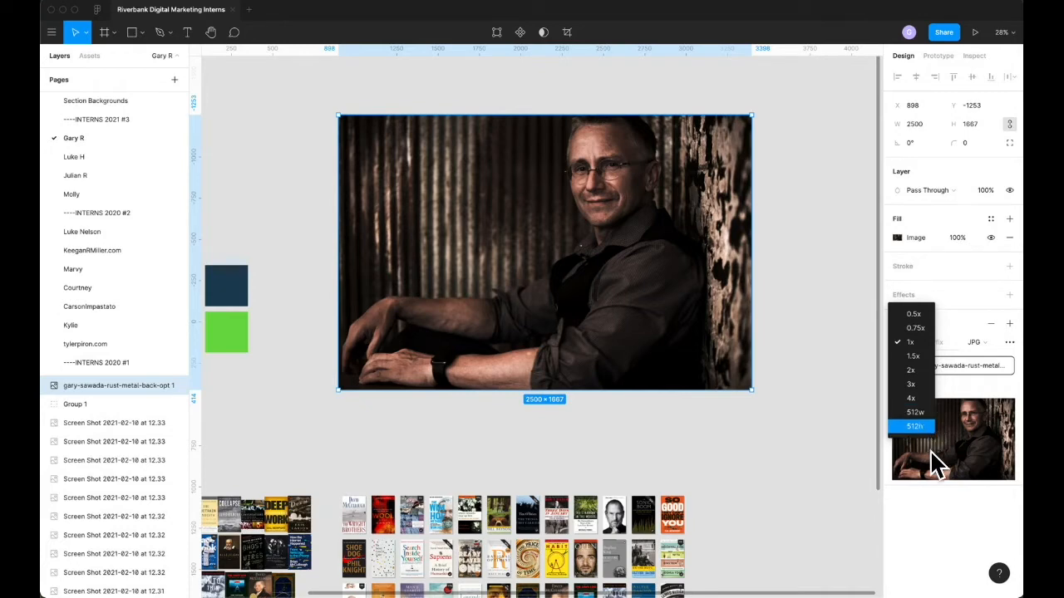
click(918, 285)
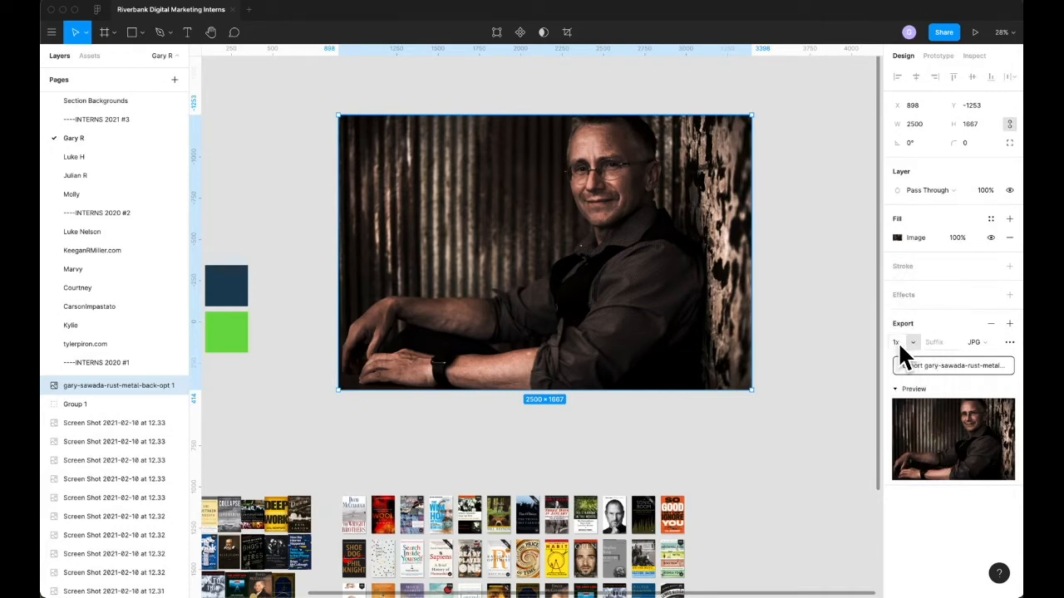
click(917, 388)
click(918, 388)
Step: Compress the rust-metal-background portrait JPG from Finder's hero folder with ImageOptim and inspect the optimised file's details in Finder
key(super+Tab)
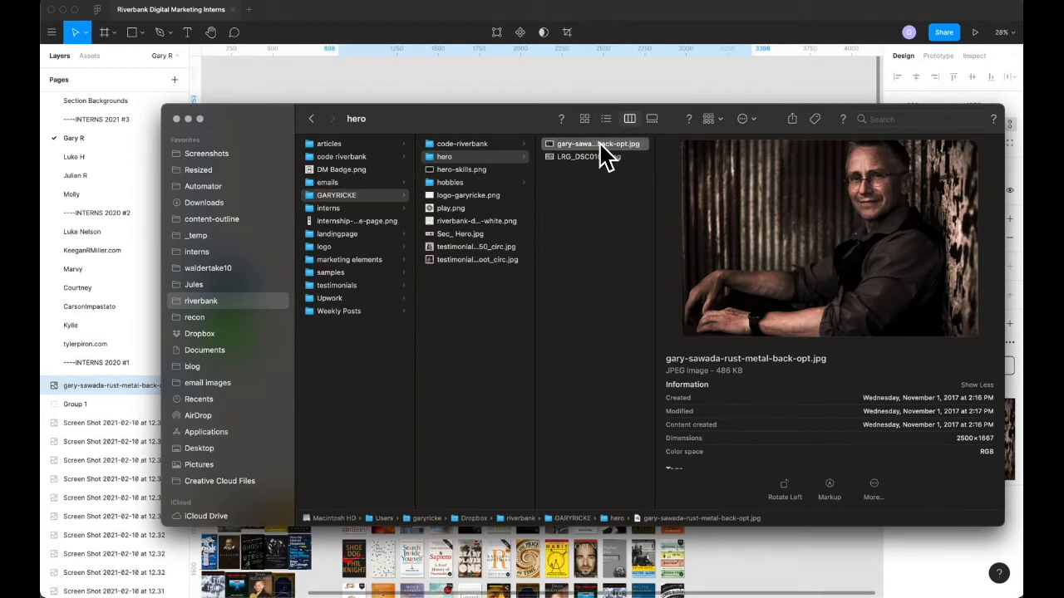
key(super+Tab)
key(super+Tab)
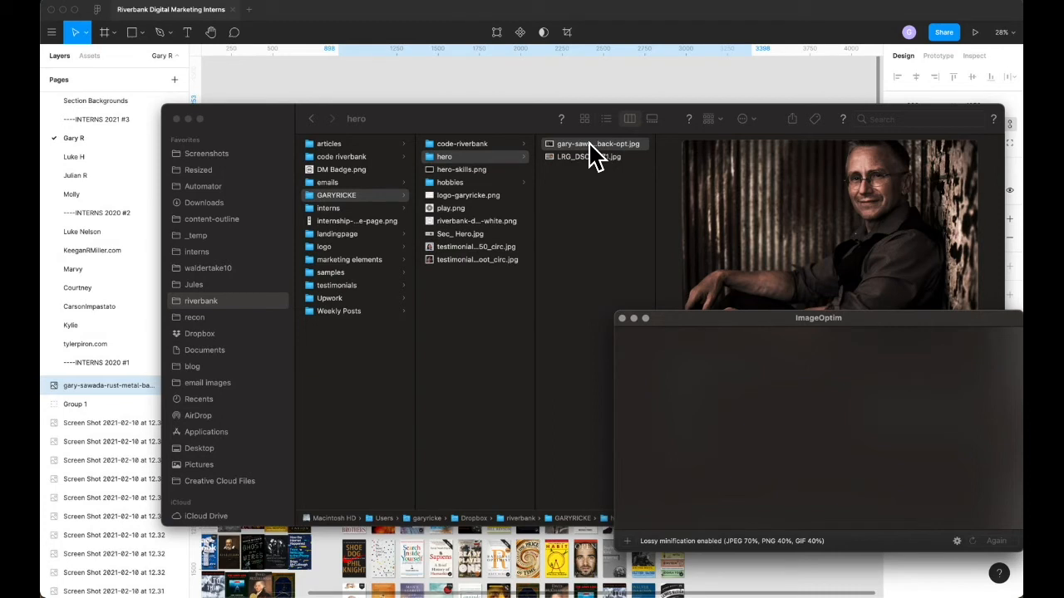
drag(590, 151, 743, 387)
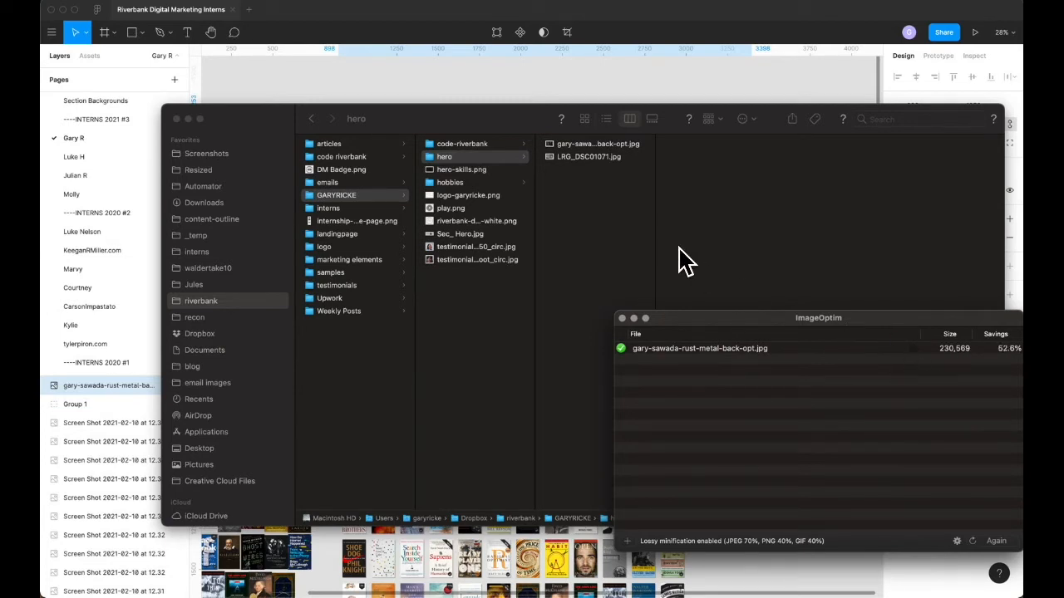
click(578, 143)
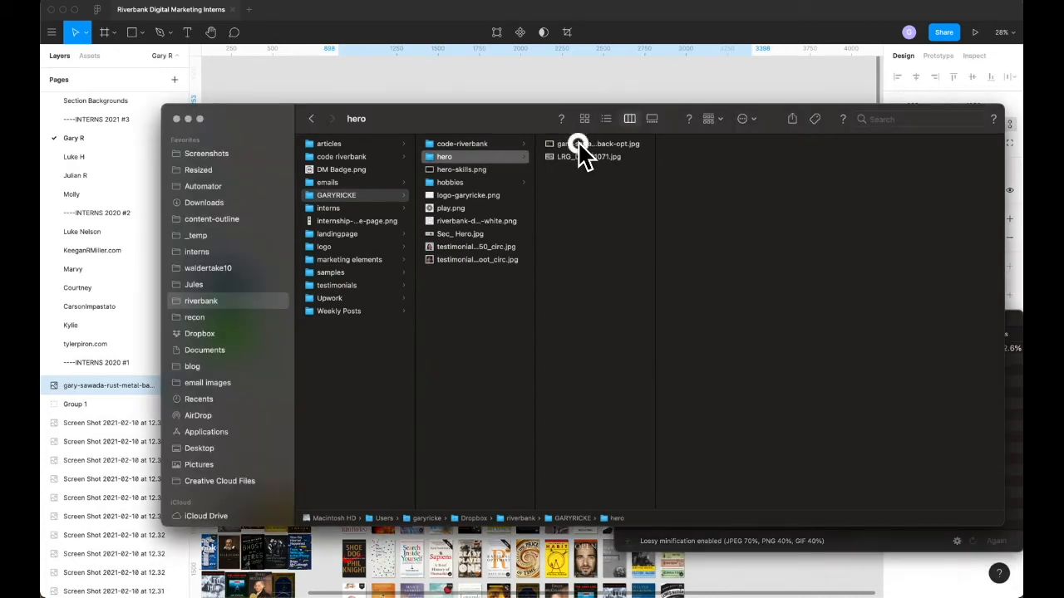
Step: Switch to Squarespace in Safari and remove the banner image from the intern's Hero page media settings
key(super+Tab)
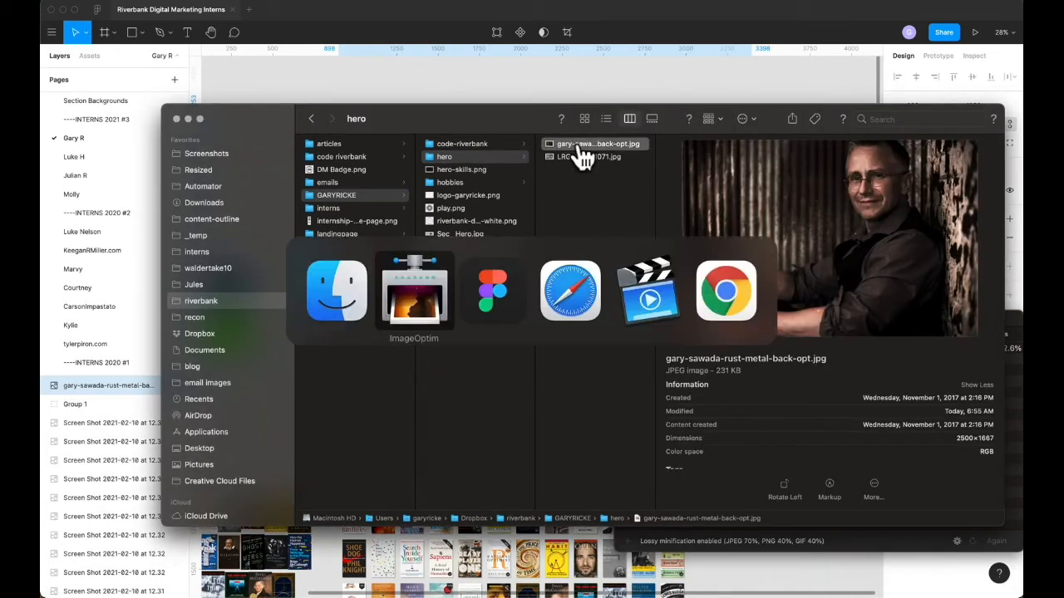
key(super+Tab)
key(super+Tab)
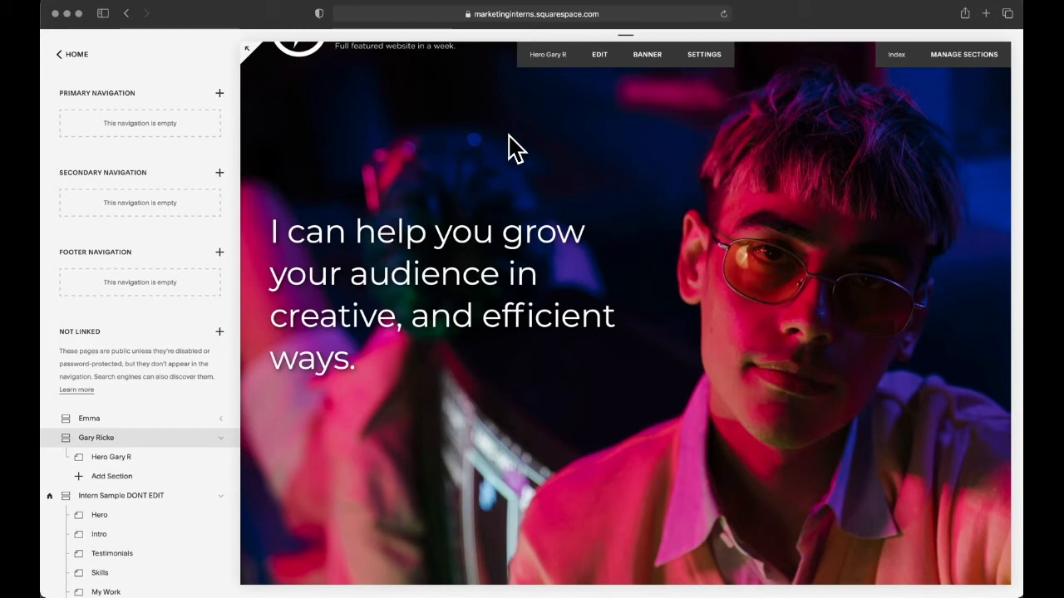
click(648, 57)
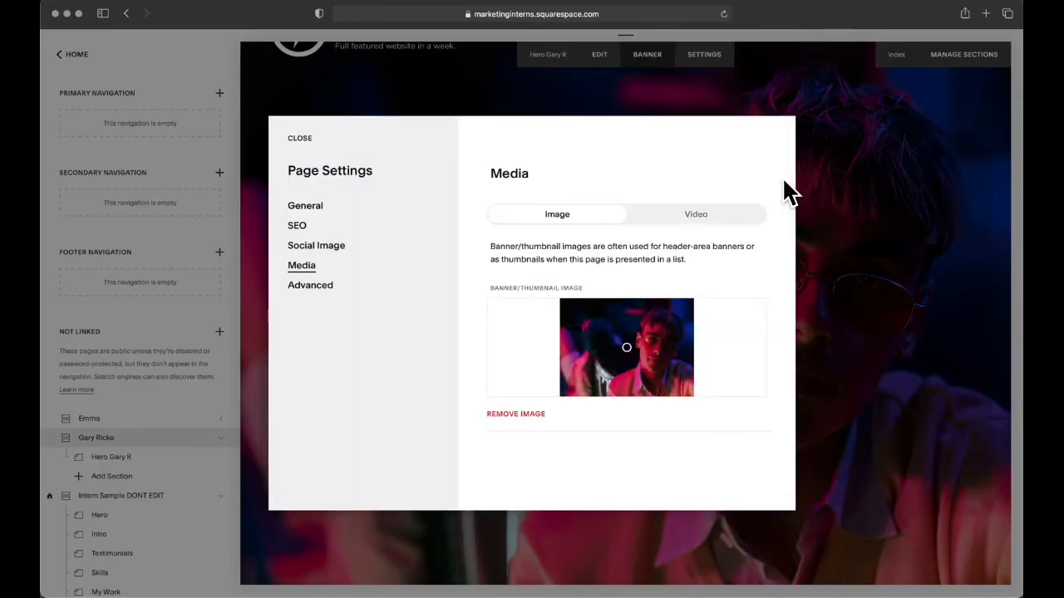
click(736, 415)
Step: Add the optimised portrait JPG from Finder as the Hero page's banner image and save the page settings
key(super+Tab)
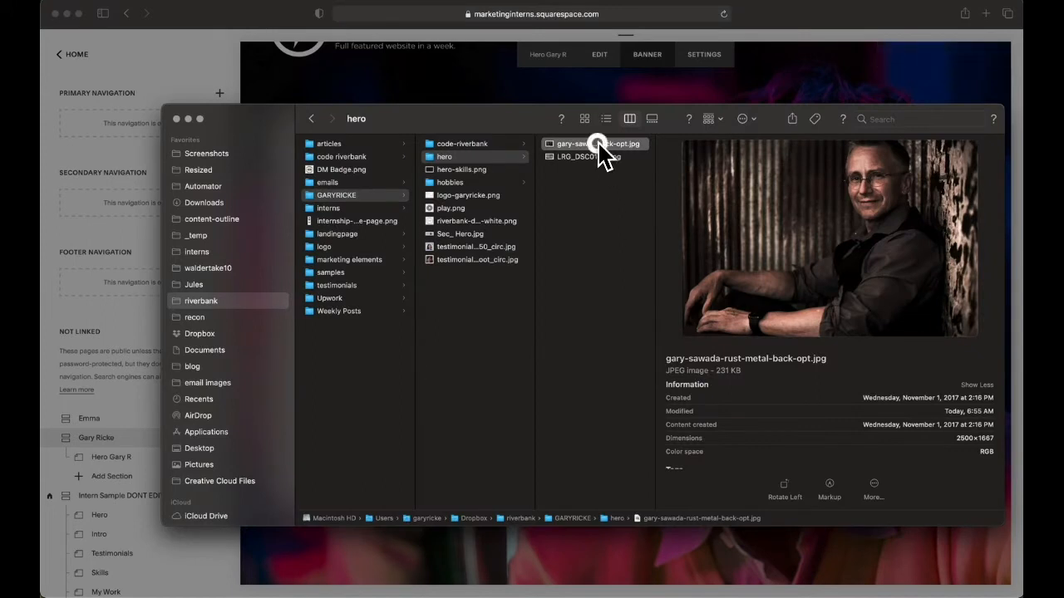
drag(602, 148, 639, 345)
key(super+Tab)
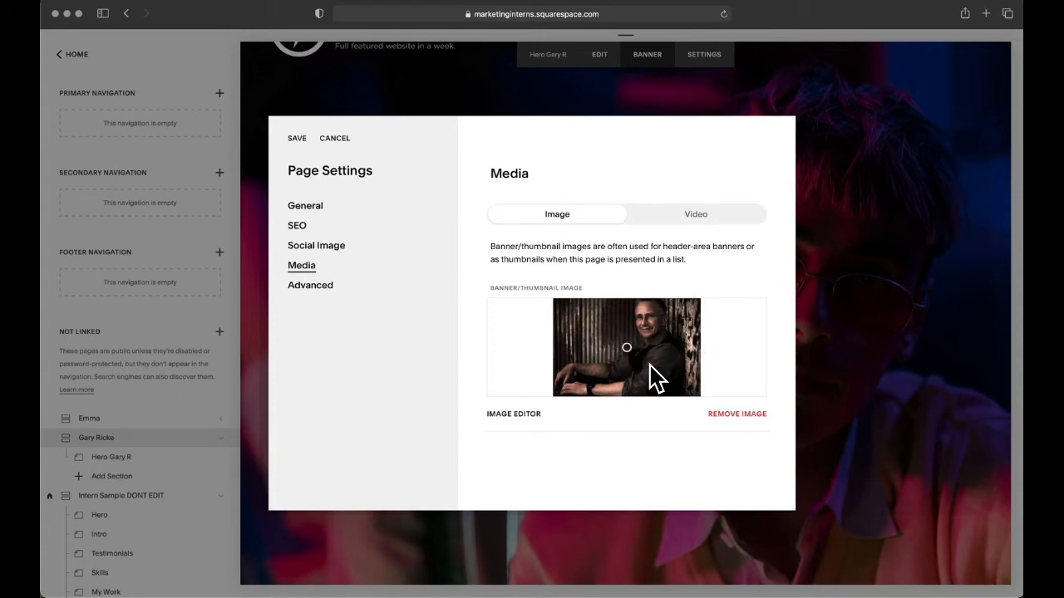
click(297, 138)
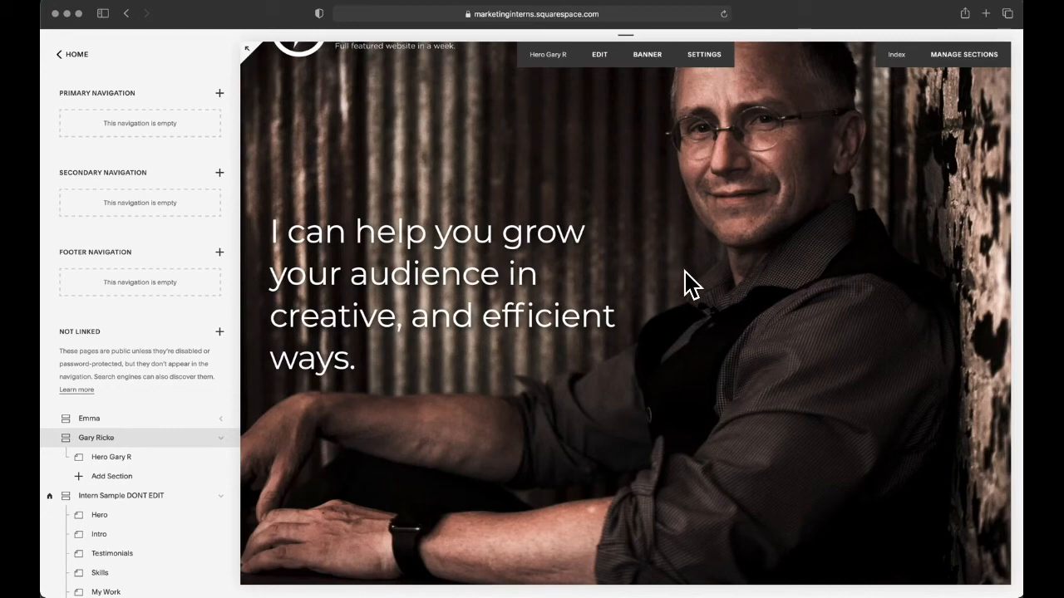
Step: Open the intern's index page settings and select its URL slug
mouse_move(203, 437)
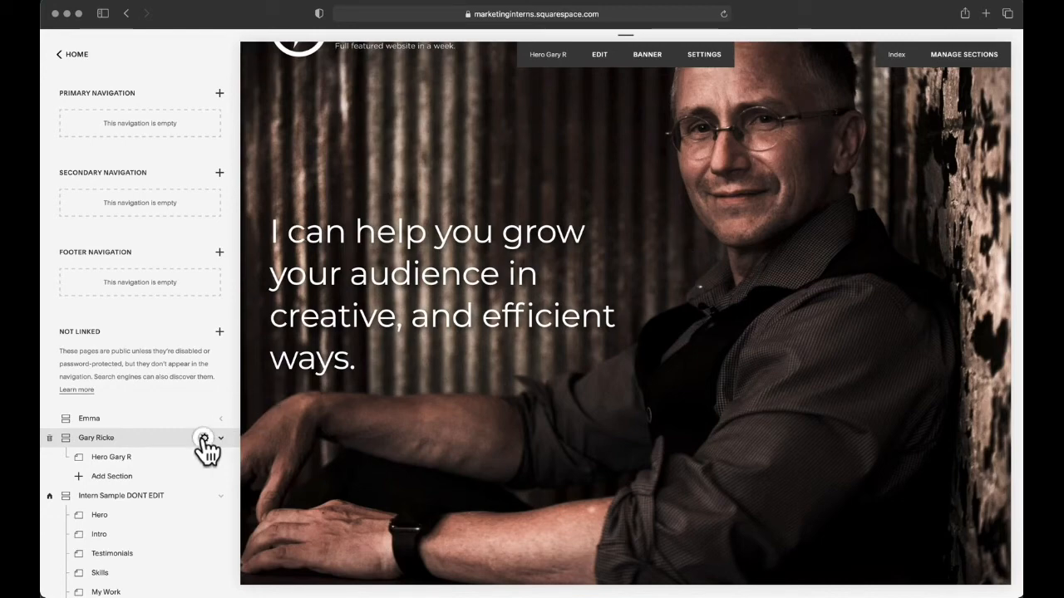
click(204, 439)
drag(536, 346, 487, 347)
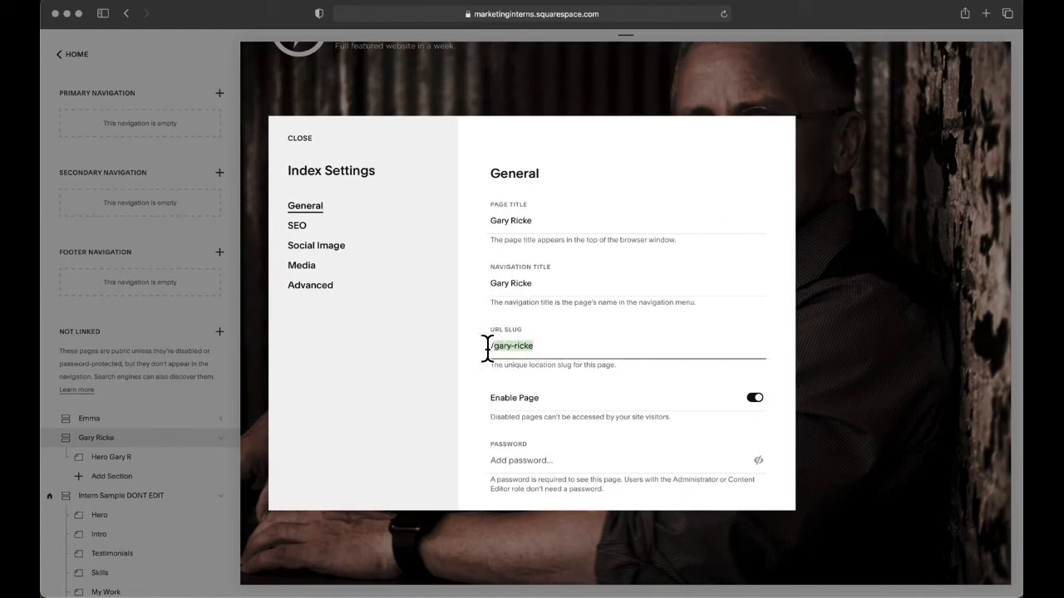
Step: Switch to Chrome, load the intern's page by its slug on marketinginterns.squarespace.com, and look over the new banner
key(super+Tab)
click(258, 35)
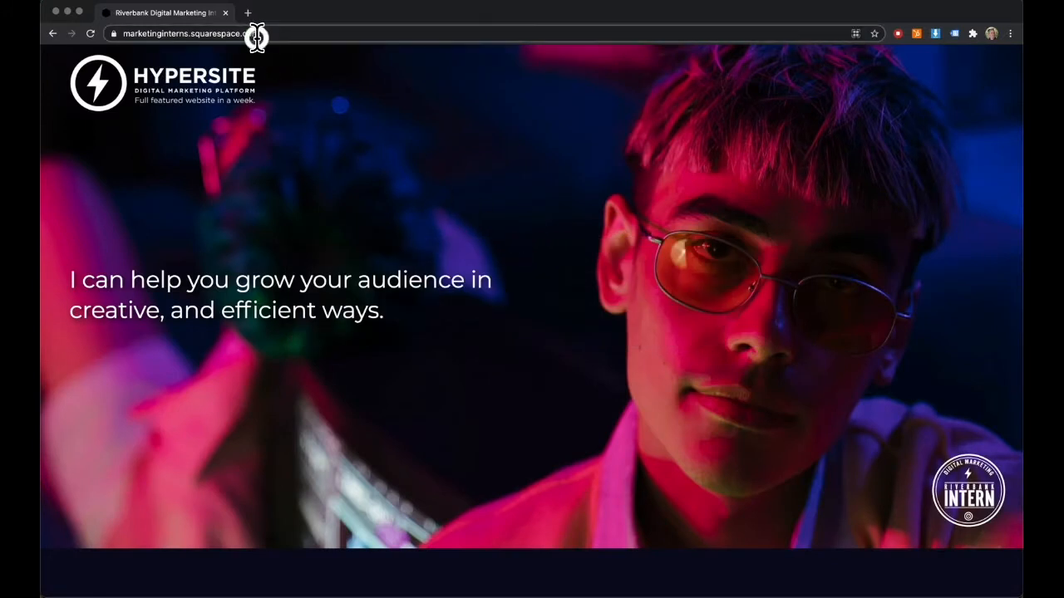
click(257, 37)
click(258, 36)
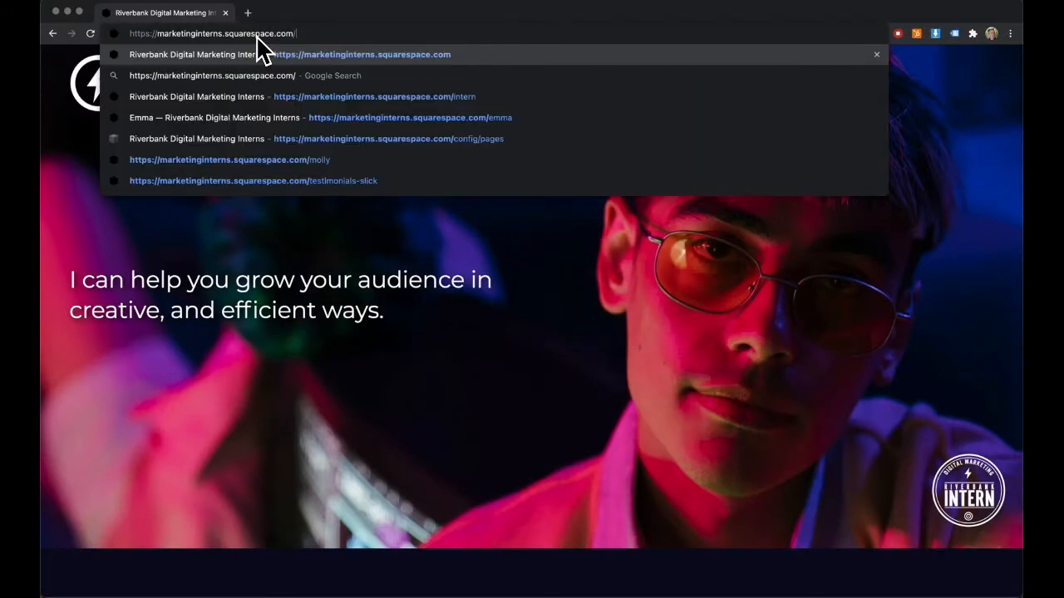
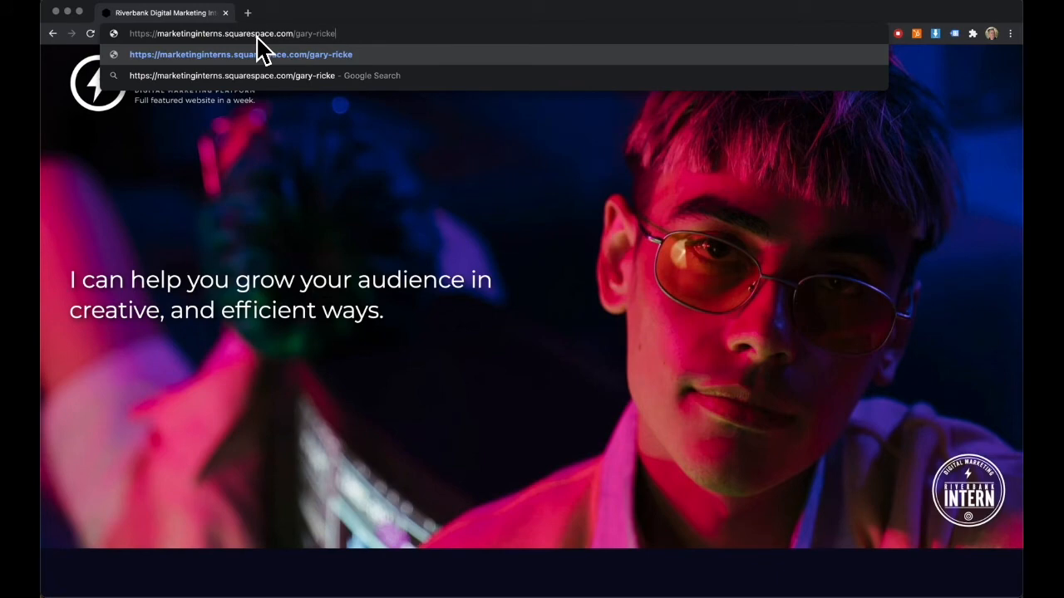
key(Return)
scroll(509, 215, down, 1)
scroll(509, 216, up, 1)
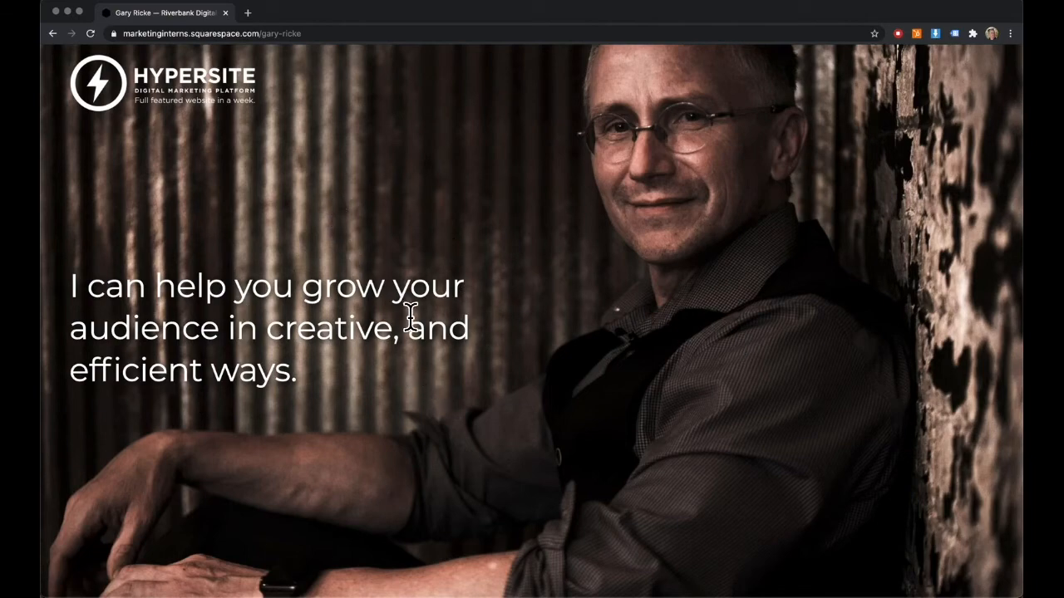
Step: Return to Squarespace in Safari, close the index settings, and open the intern's Hero page for editing
key(super+Tab)
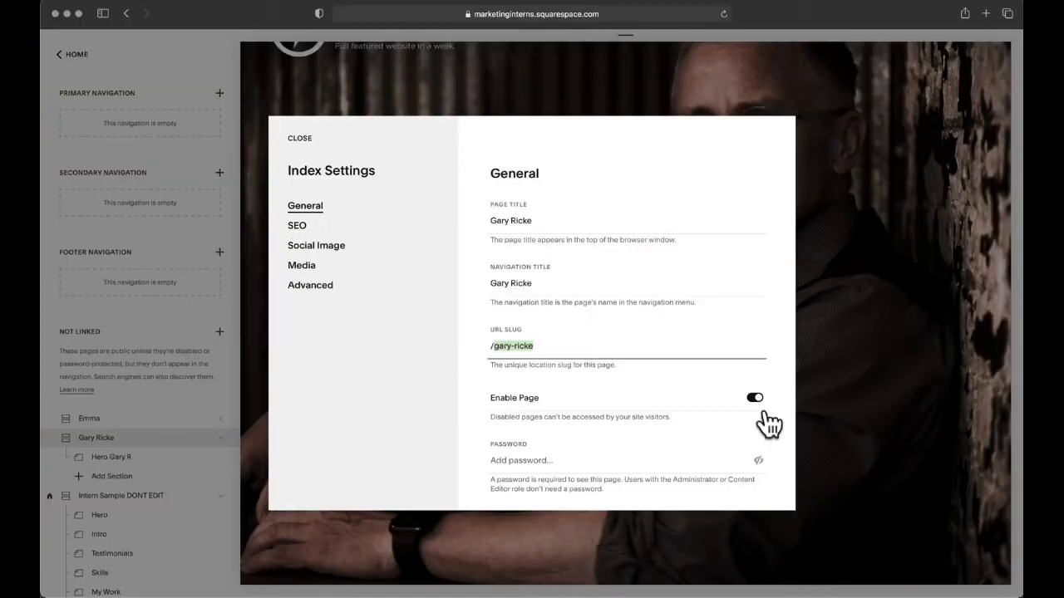
click(292, 138)
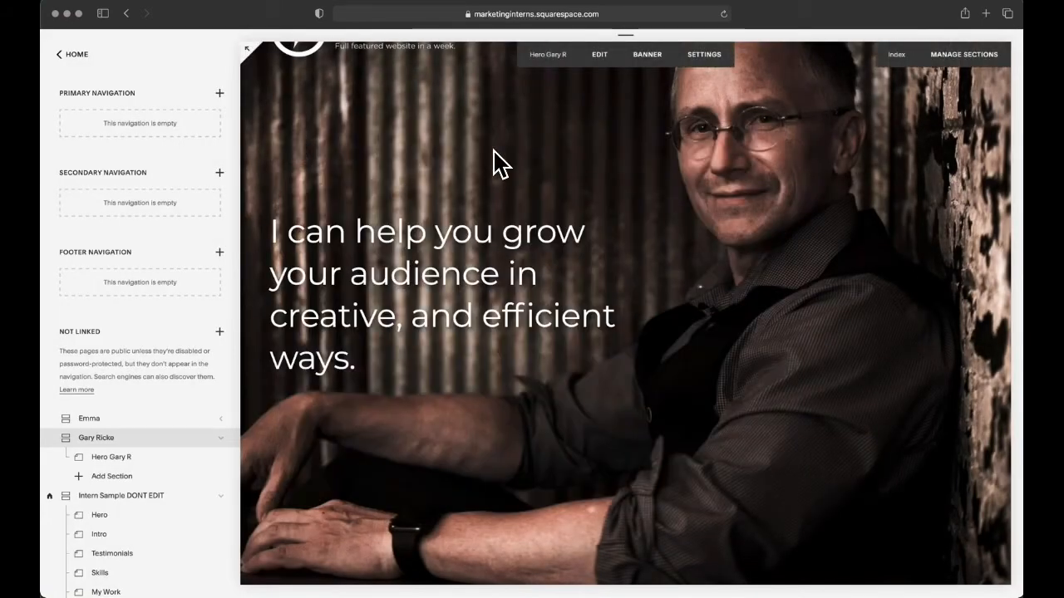
click(599, 55)
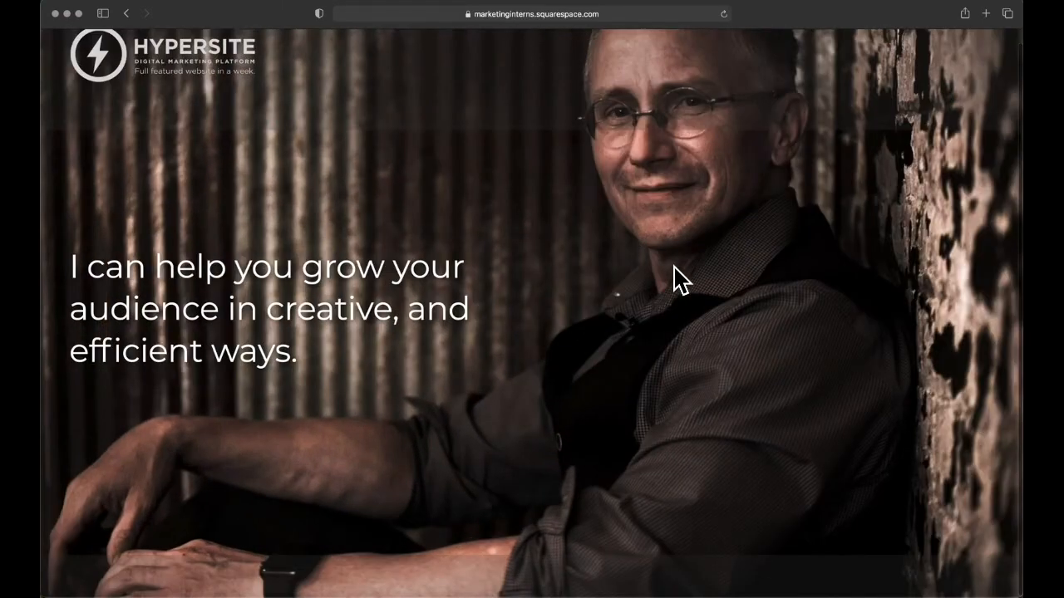
Step: Switch to Finder and duplicate the optimised portrait JPG in the hero folder
key(super+Tab)
key(super+Tab)
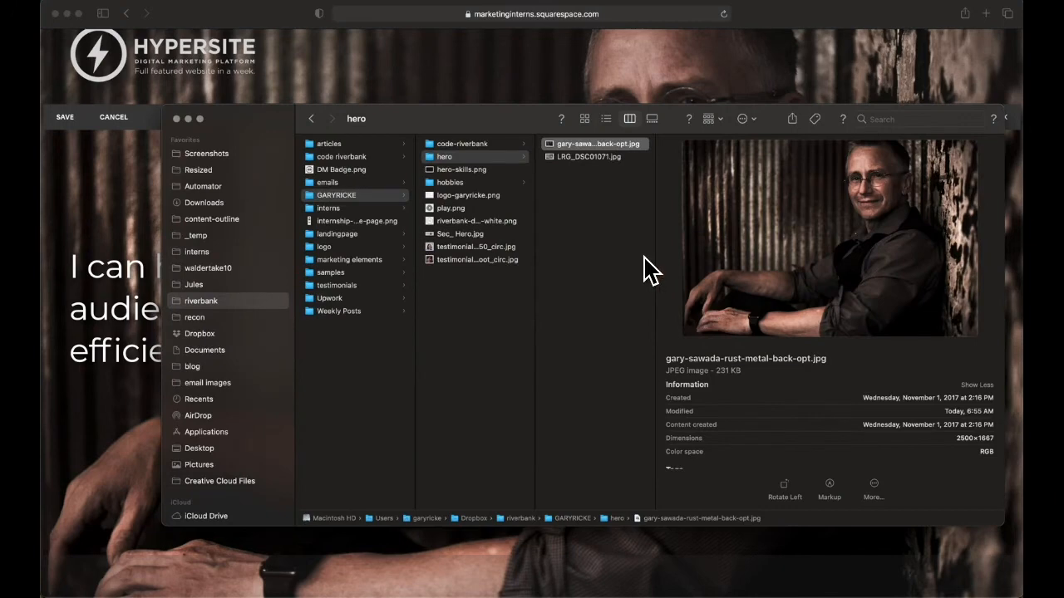
key(super+d)
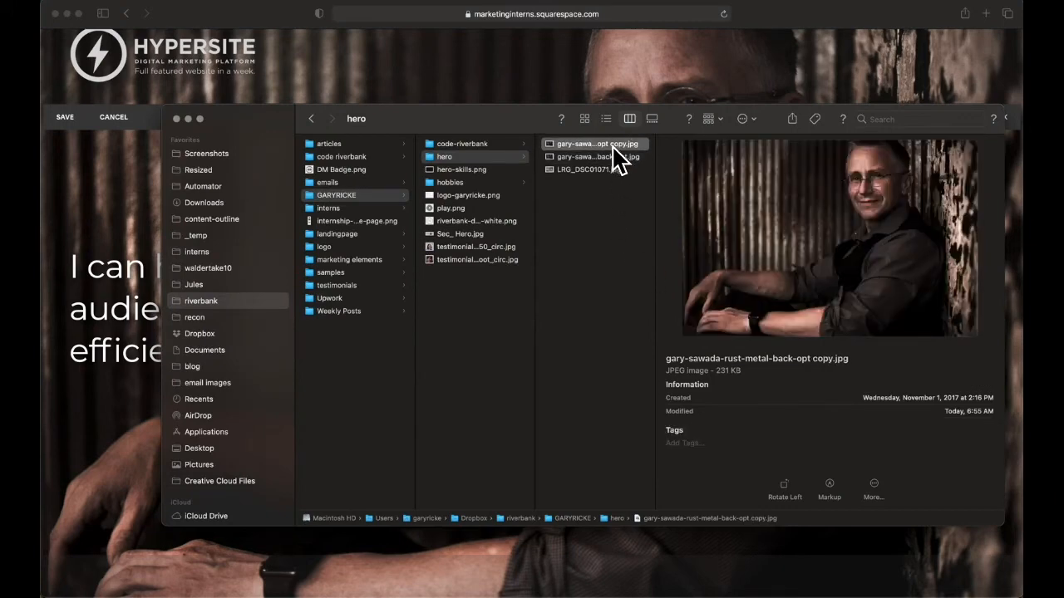
Step: Open the duplicated portrait JPG in Preview, flip it horizontally, and close it
right_click(613, 147)
mouse_move(813, 169)
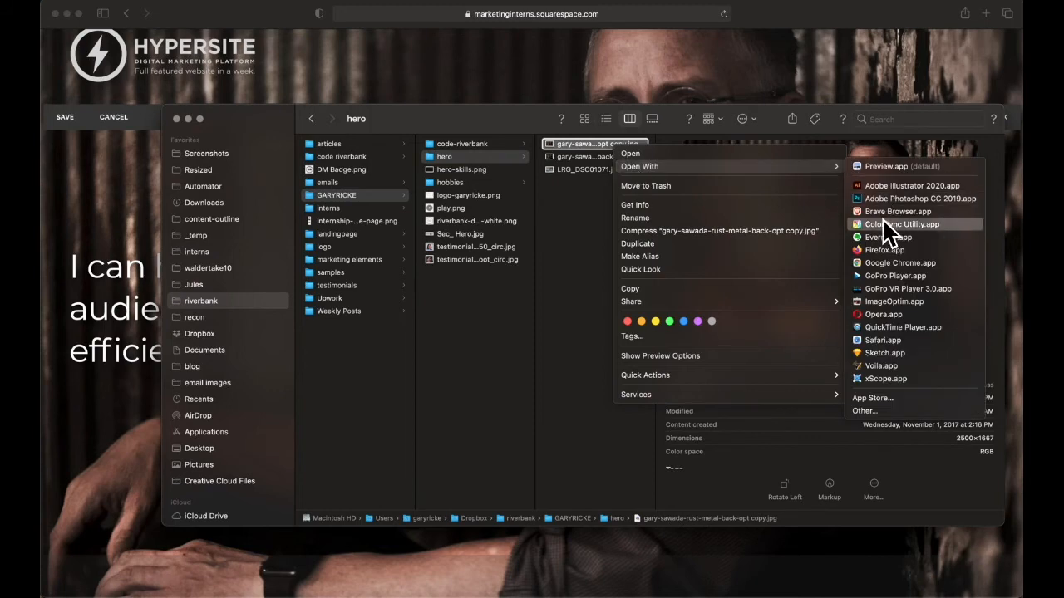
click(886, 166)
click(226, 3)
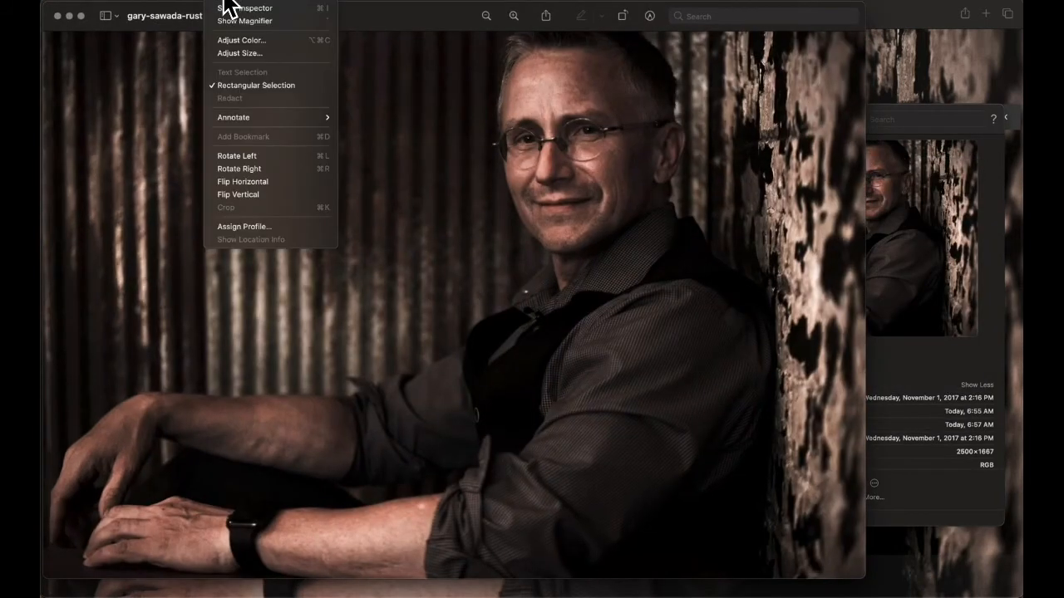
click(250, 181)
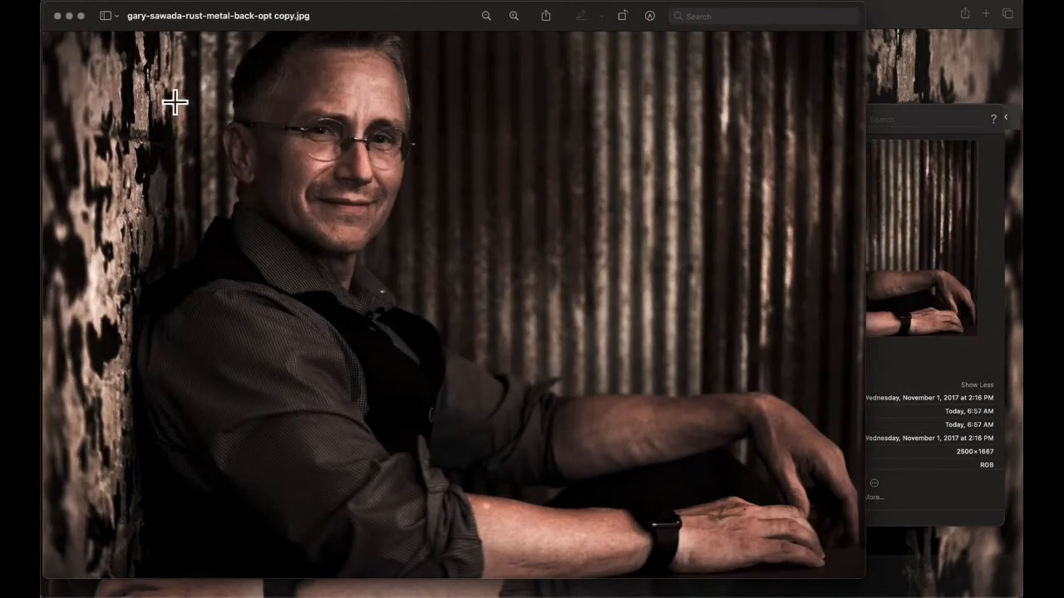
click(57, 16)
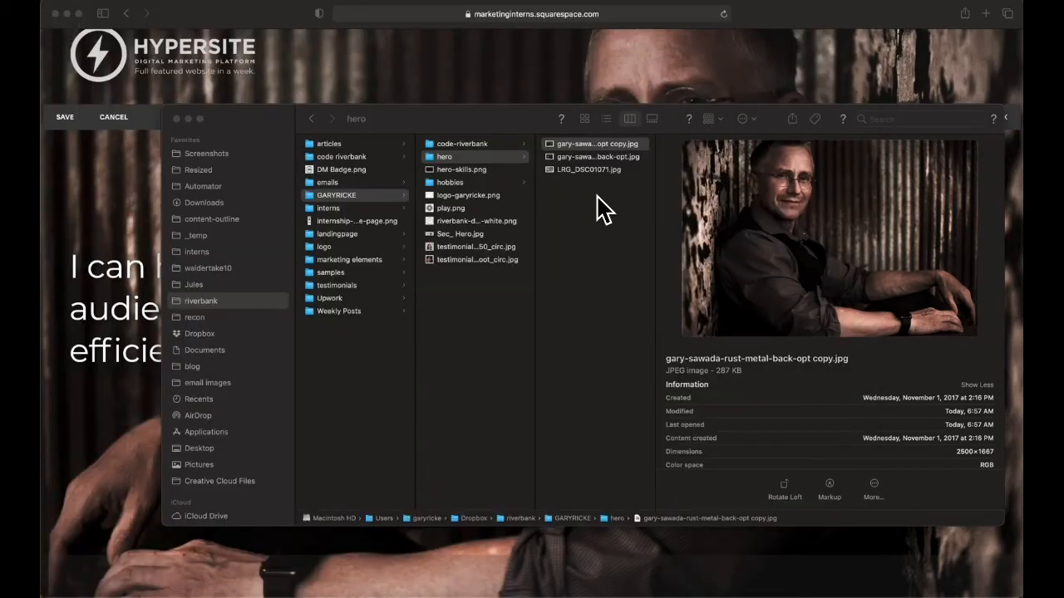
Step: Cancel the Hero page edit in Squarespace and open the media settings of the intern's index page
key(Escape)
click(113, 116)
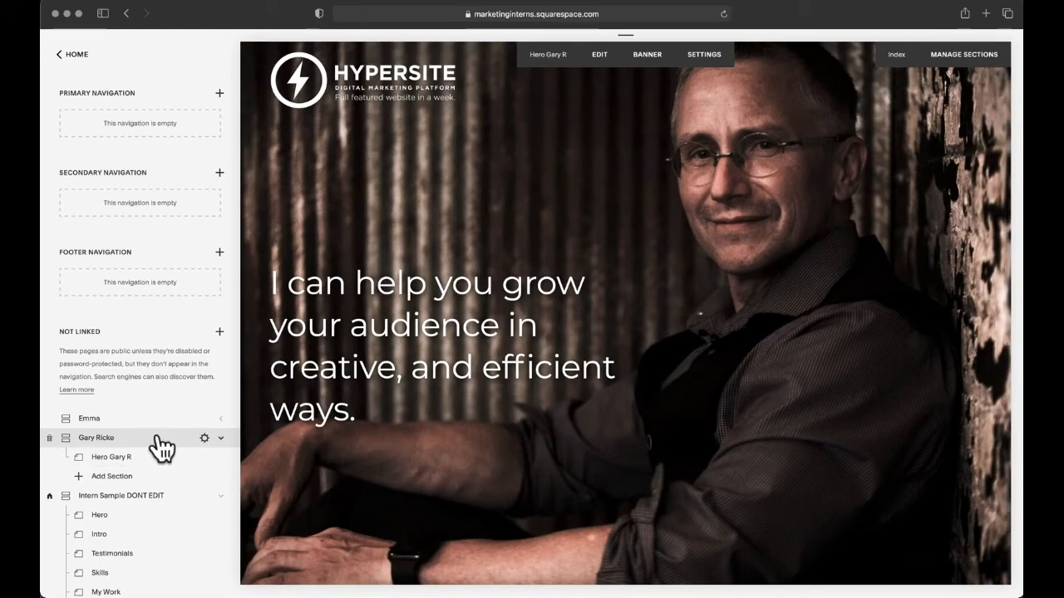
click(204, 438)
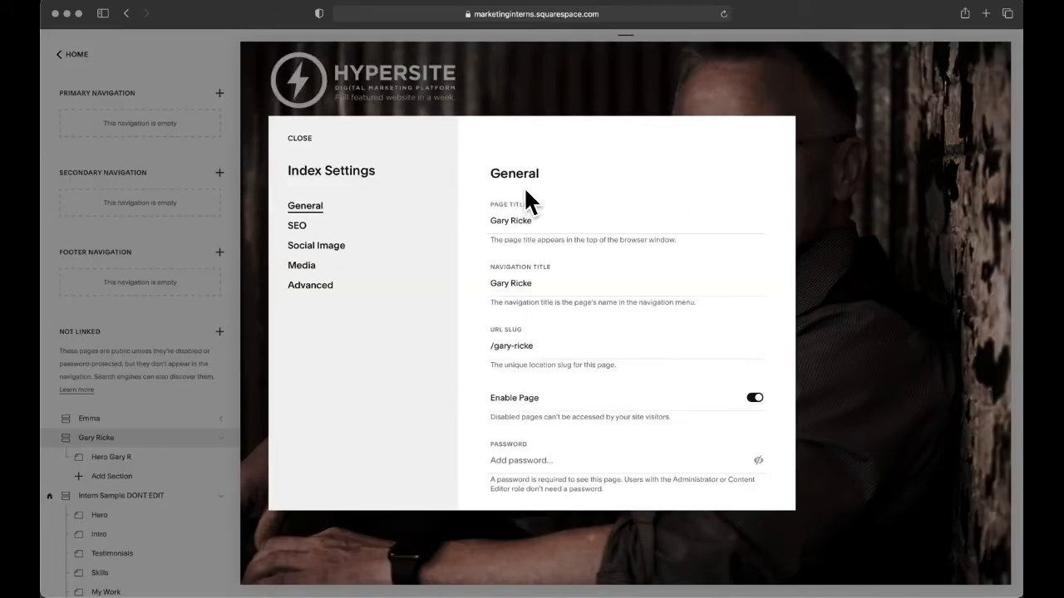
click(303, 267)
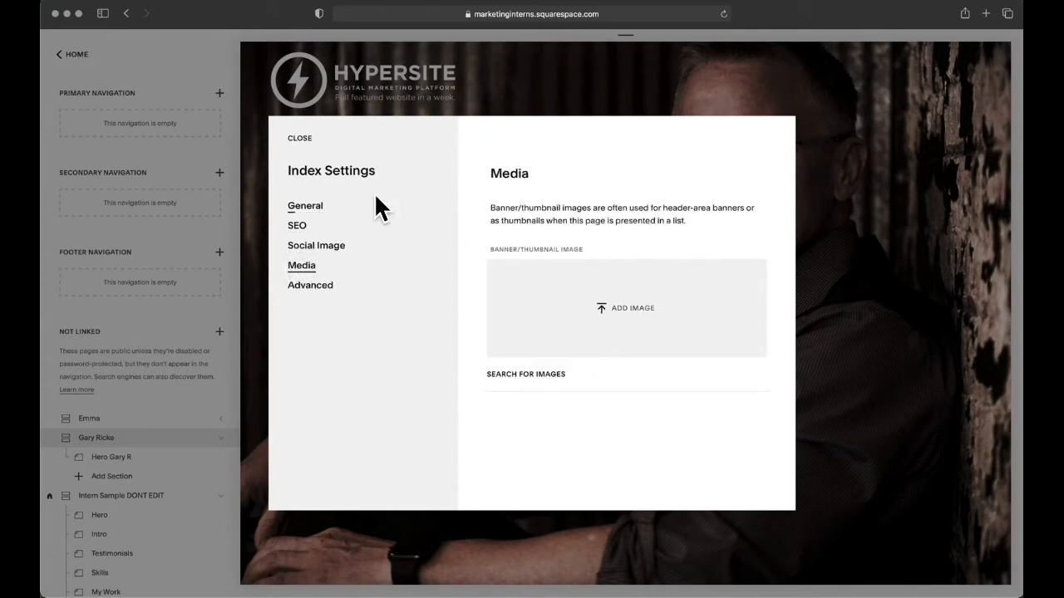
Step: Close the index settings and remove the current banner image in the intern's Hero page media settings
click(299, 139)
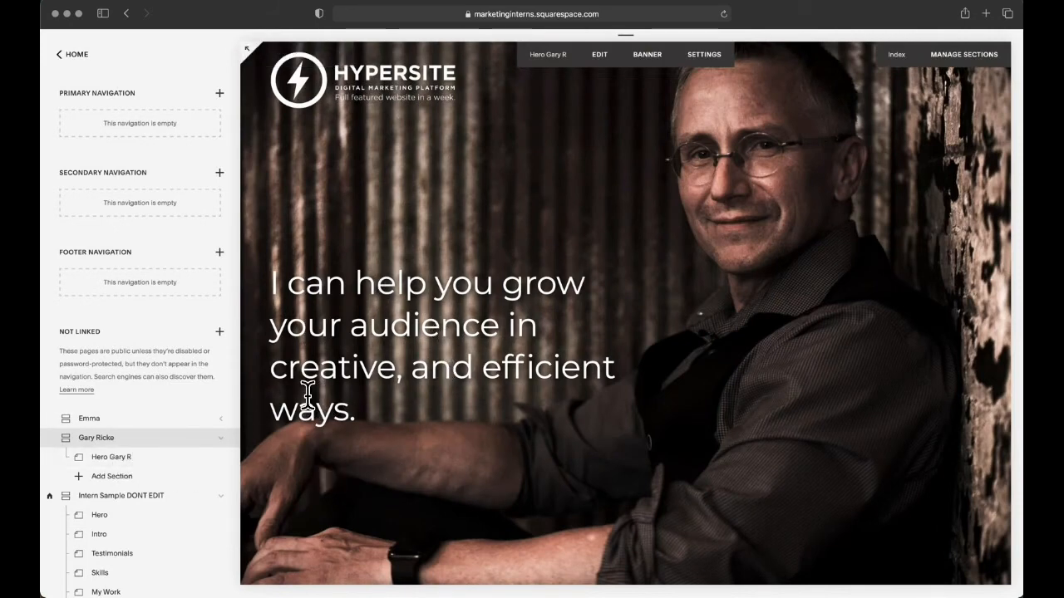
click(221, 458)
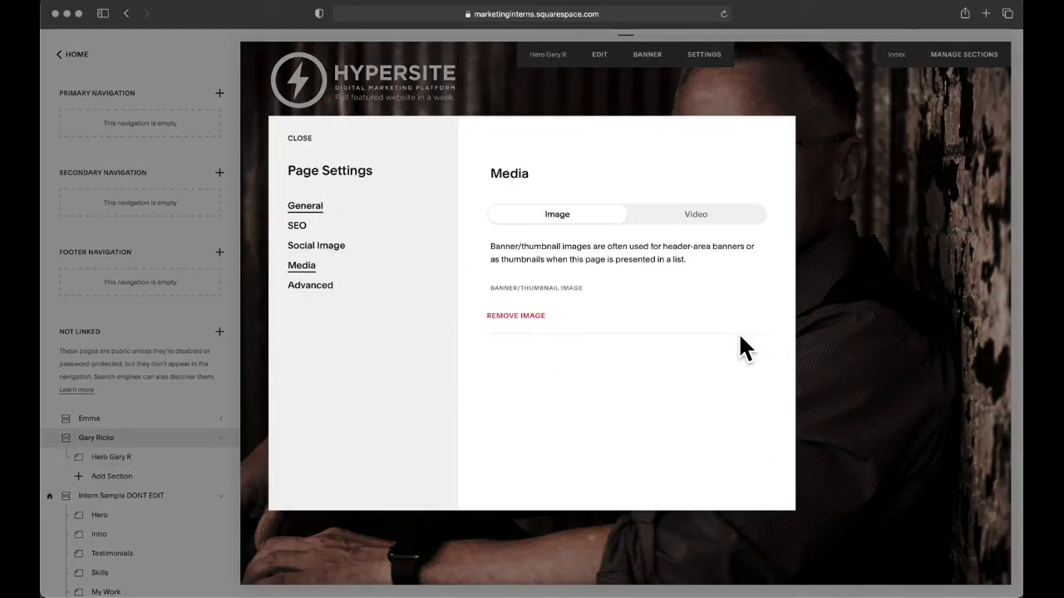
click(745, 414)
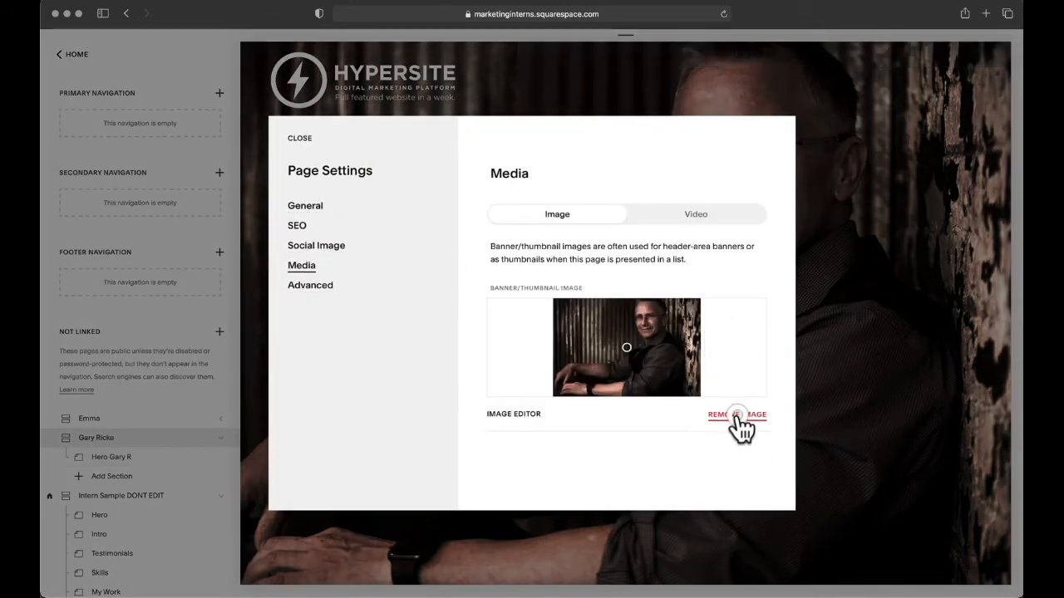
click(737, 414)
Step: Add the flipped portrait JPG from Finder as the Hero page's banner image and save the page settings
key(super+Tab)
drag(586, 146, 632, 356)
key(super+Tab)
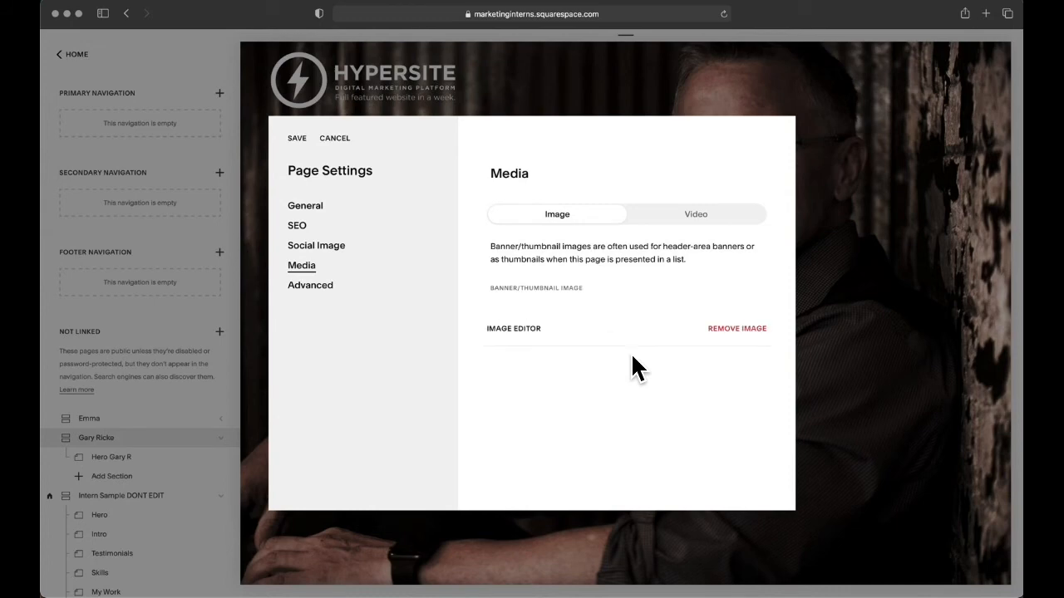
click(298, 139)
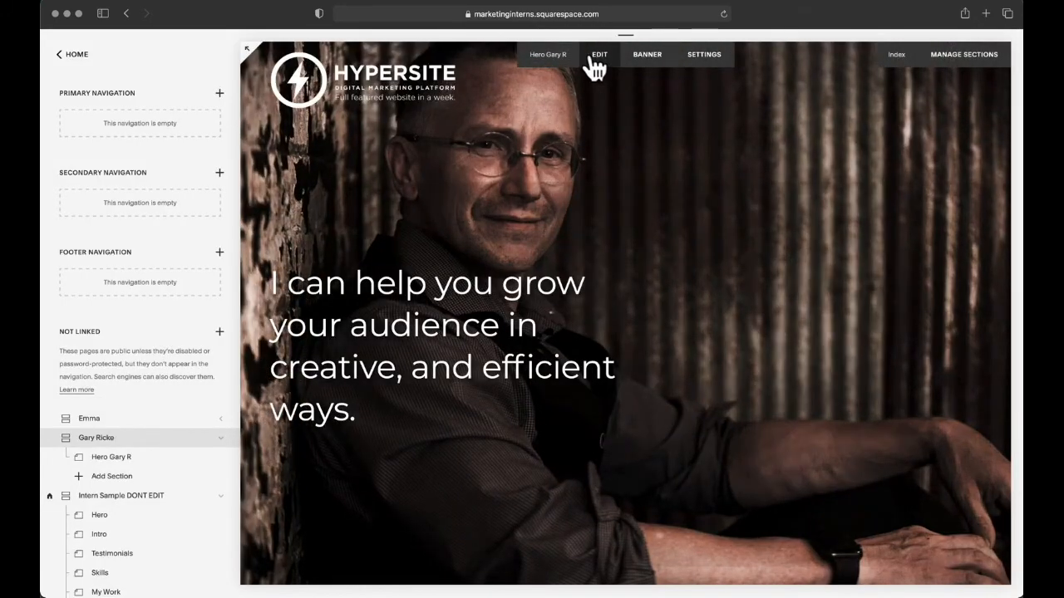
Step: Open the Hero page for editing and move the headline text block to the empty column beside the portrait
click(592, 55)
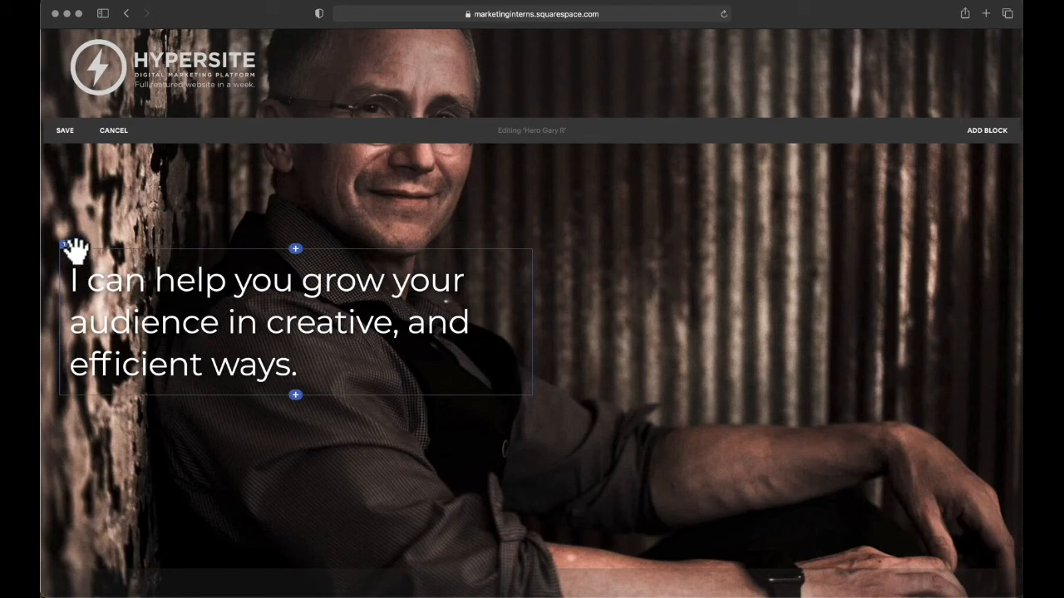
drag(73, 247, 702, 220)
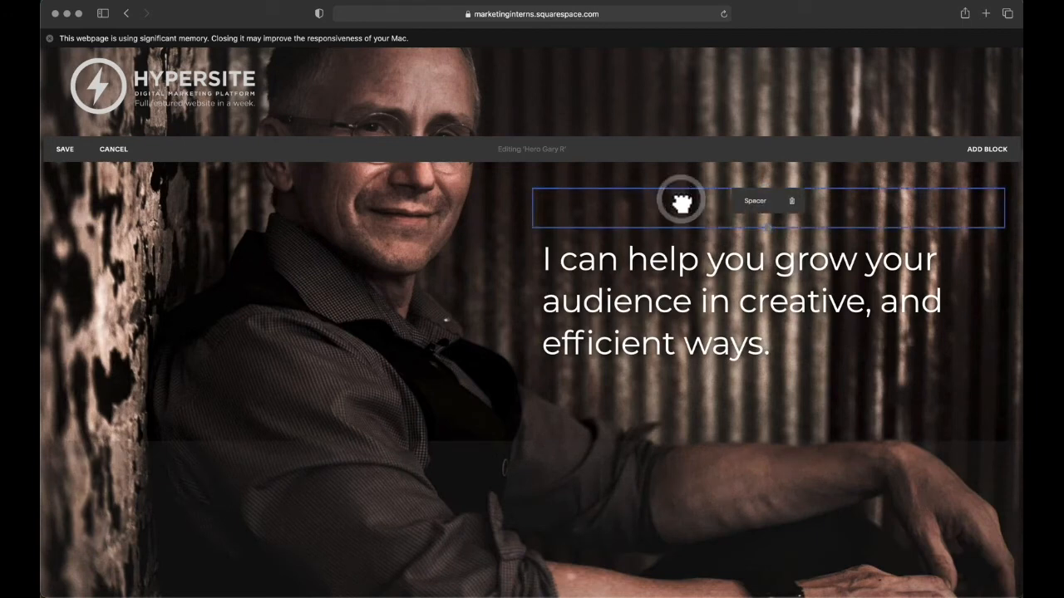
click(540, 310)
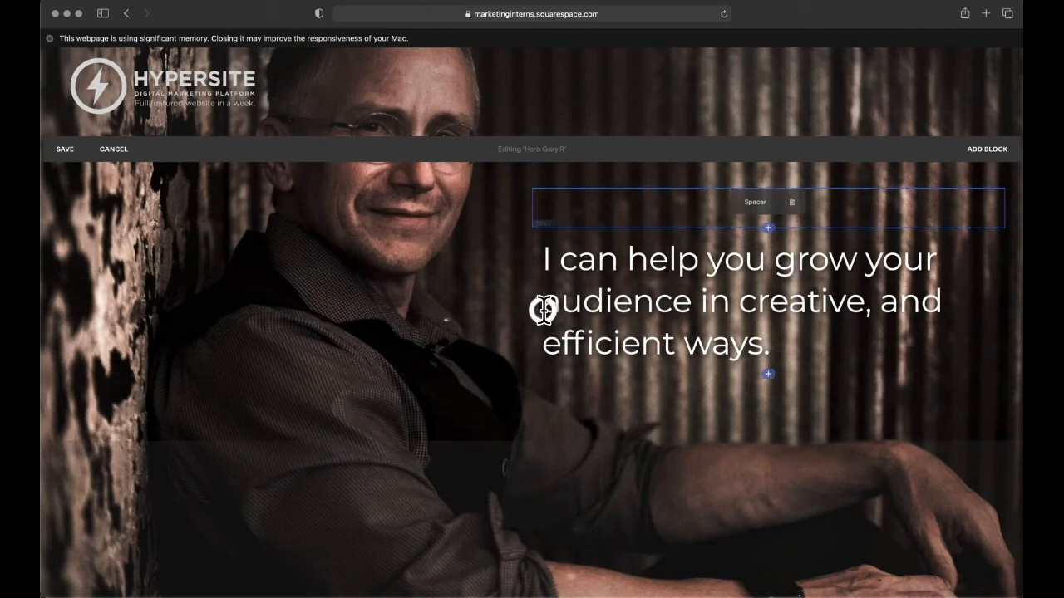
click(408, 210)
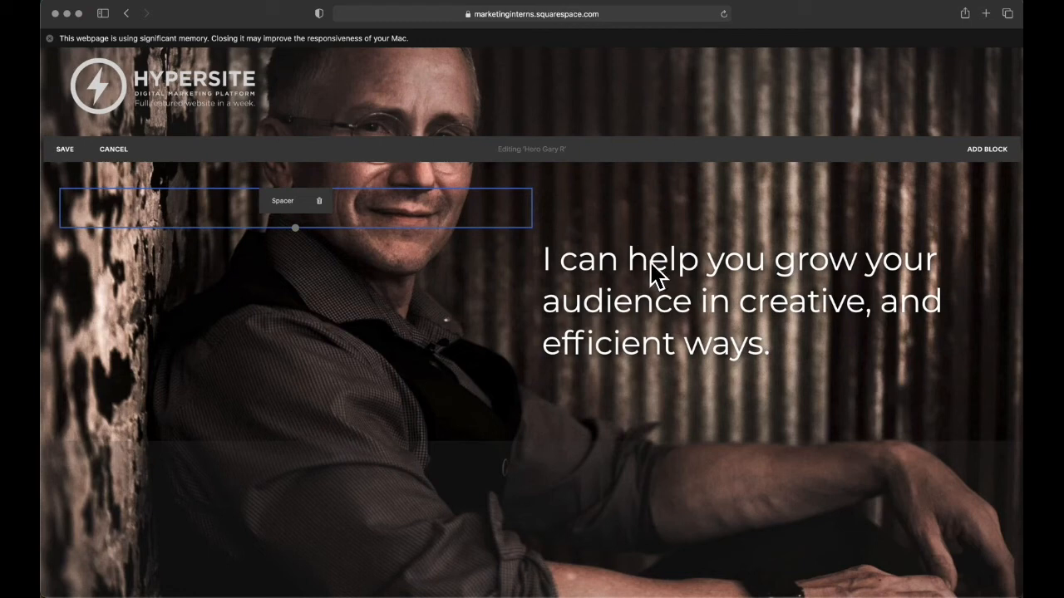
mouse_move(524, 209)
mouse_down()
mouse_move(468, 210)
mouse_move(587, 207)
mouse_move(539, 208)
mouse_up()
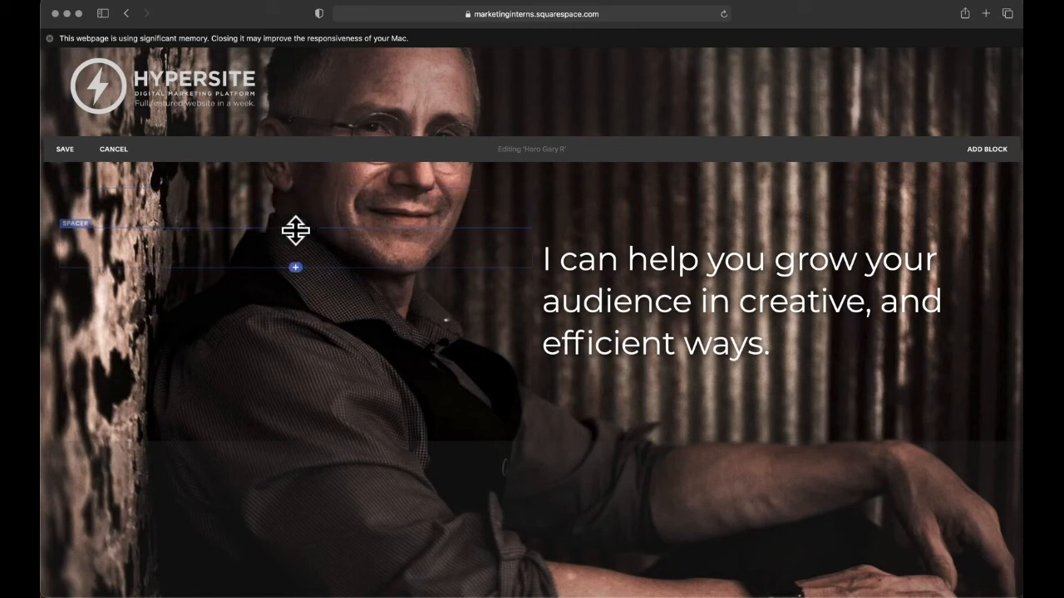
Step: Try indenting the headline with an added narrow spacer block, and delete that spacer
click(295, 229)
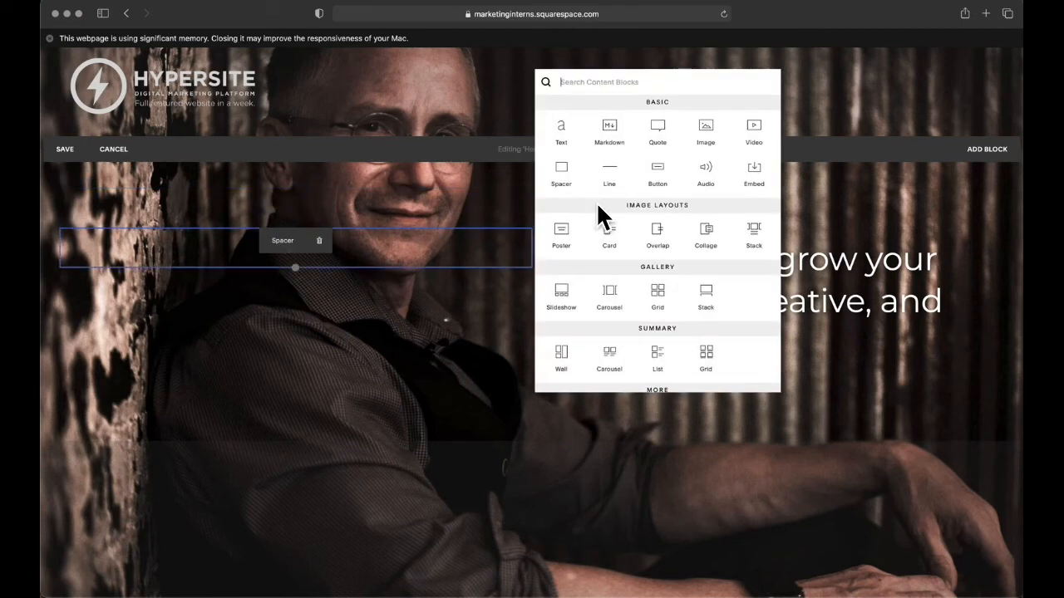
click(562, 164)
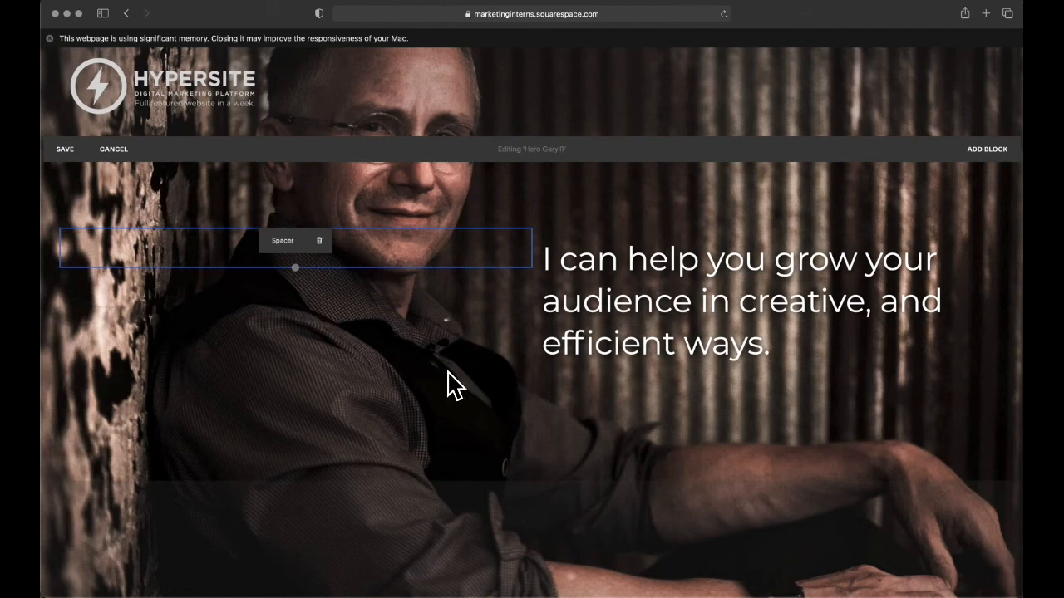
click(448, 373)
click(410, 286)
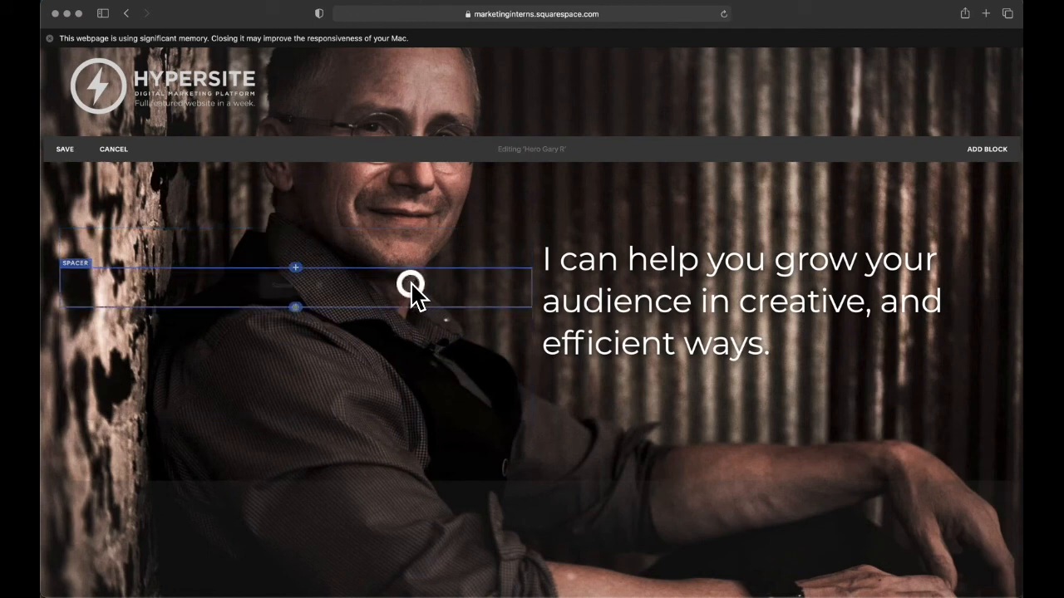
drag(274, 279, 612, 307)
drag(762, 248, 632, 242)
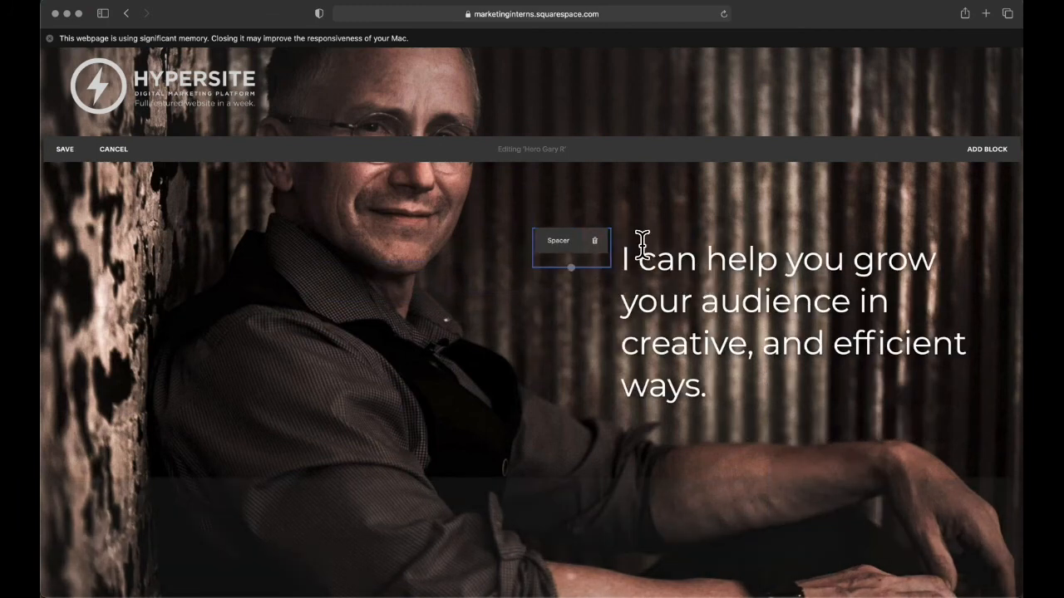
click(595, 241)
click(652, 274)
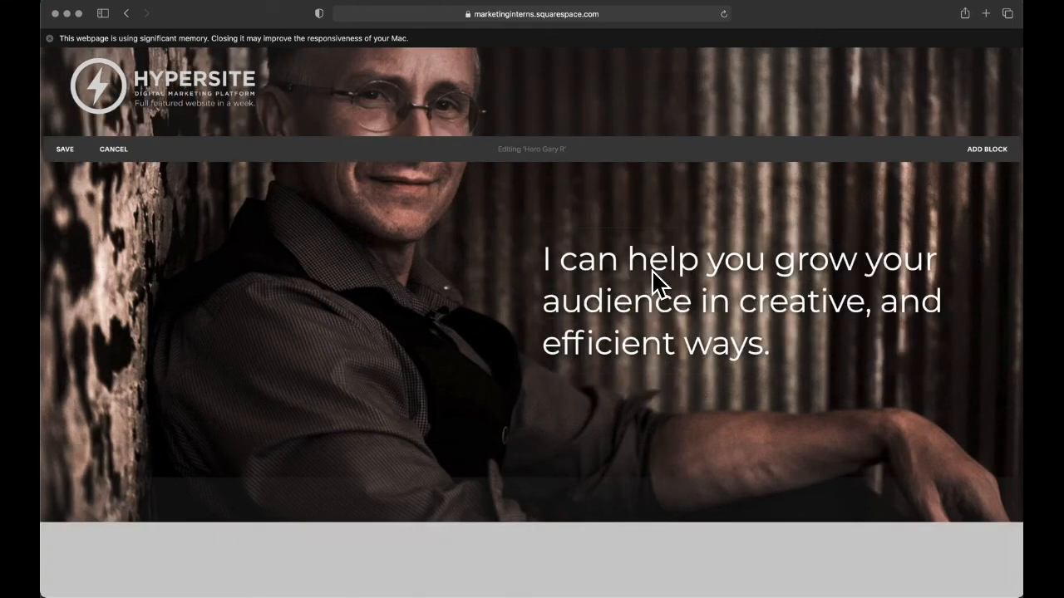
Step: Save the Hero page and check the repositioned headline on the live page in Chrome
click(68, 149)
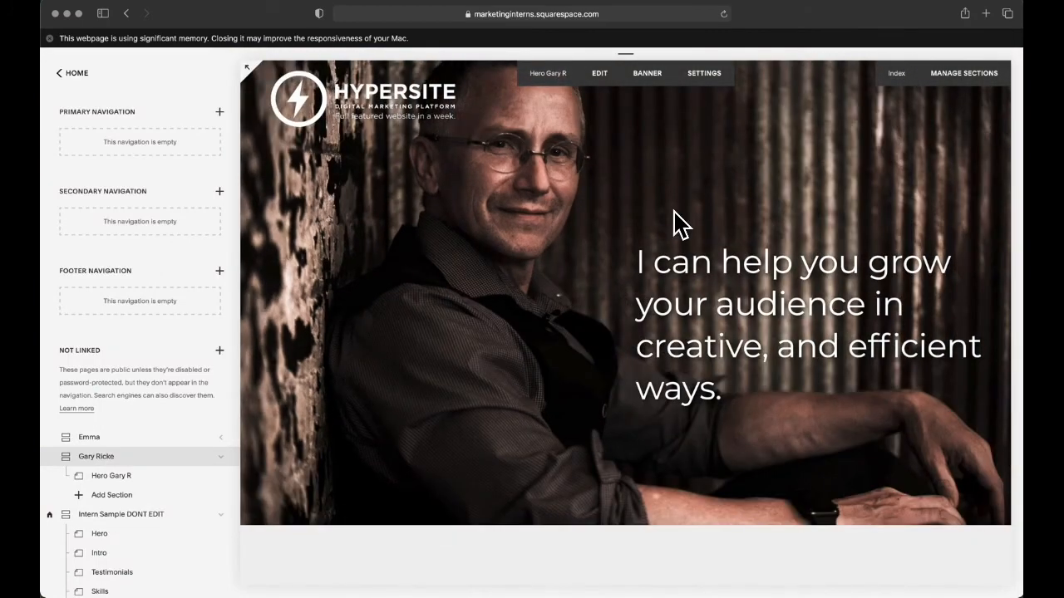
key(super+Tab)
key(super+Tab)
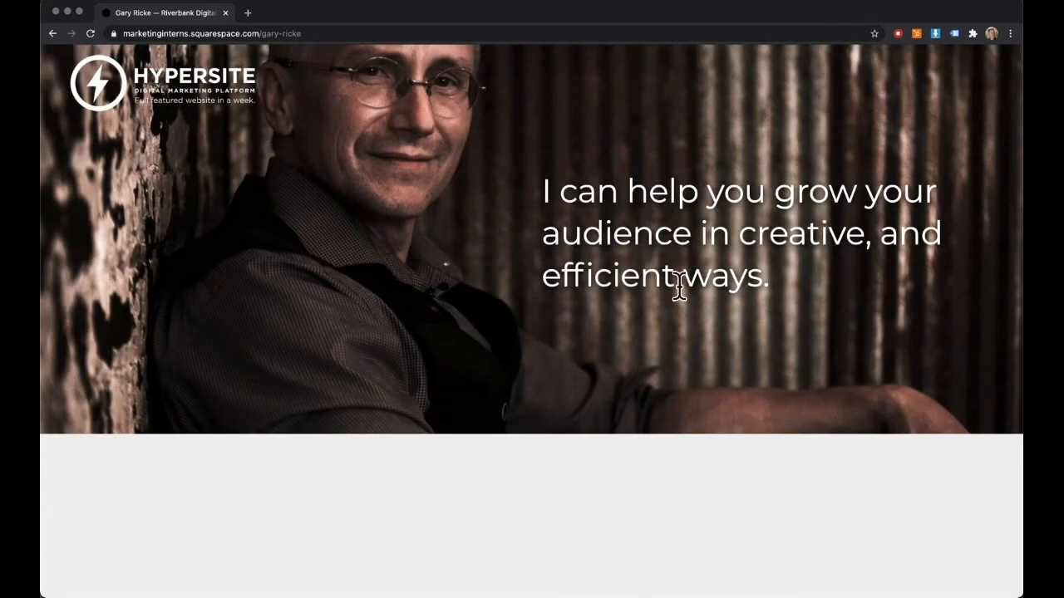
drag(1017, 302, 1017, 331)
Step: Return to Squarespace in Safari and reopen the intern's Hero page for editing
key(super+Tab)
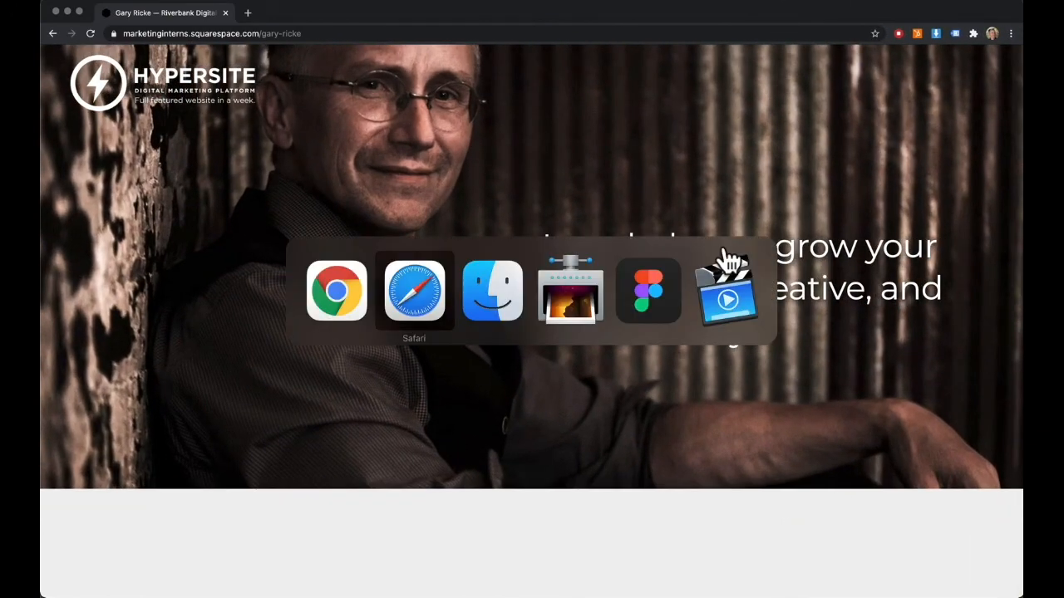
click(599, 75)
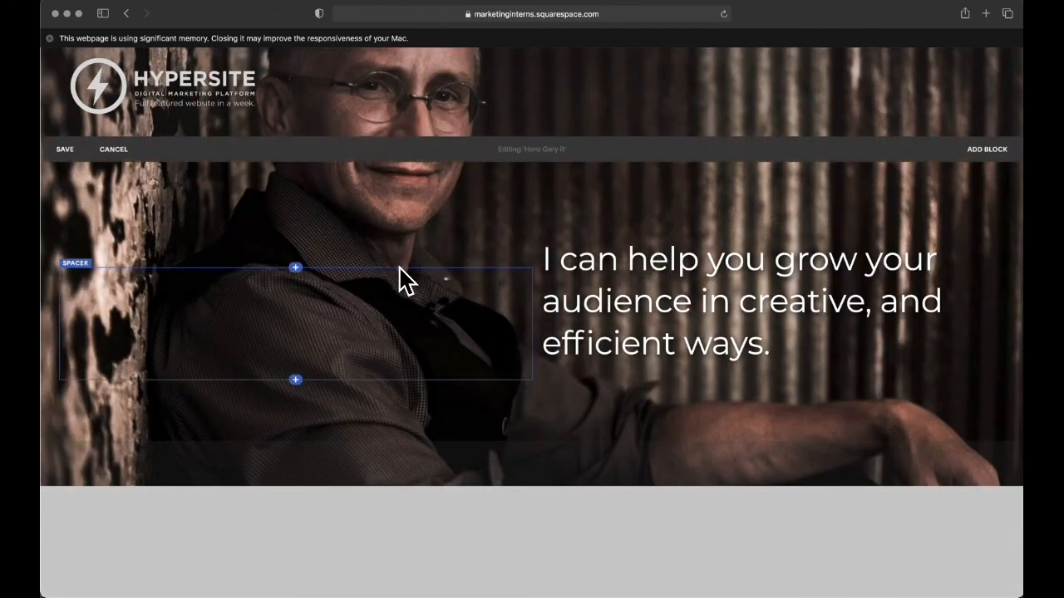
click(296, 381)
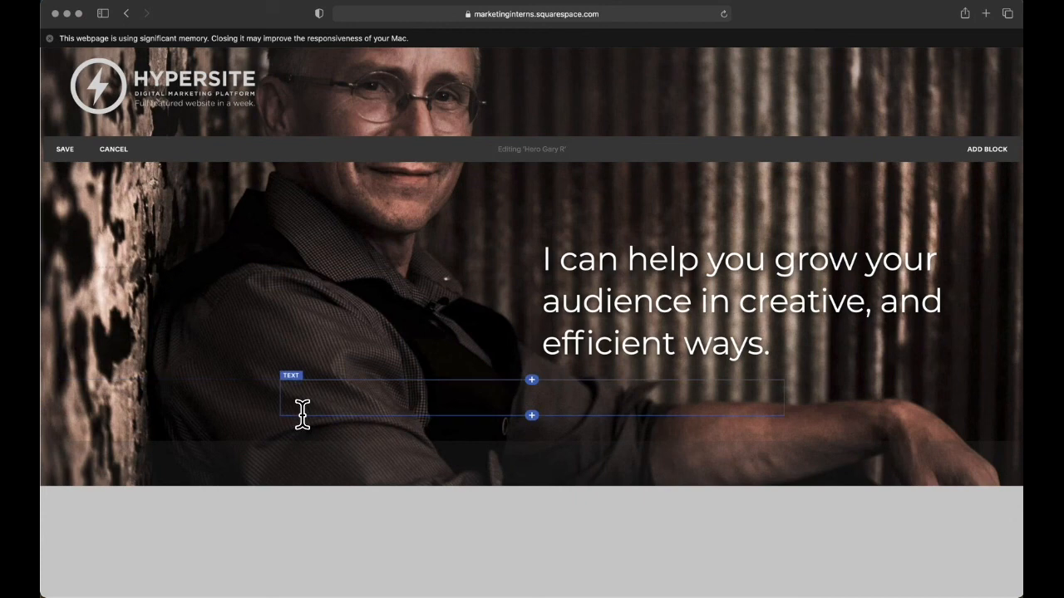
click(353, 394)
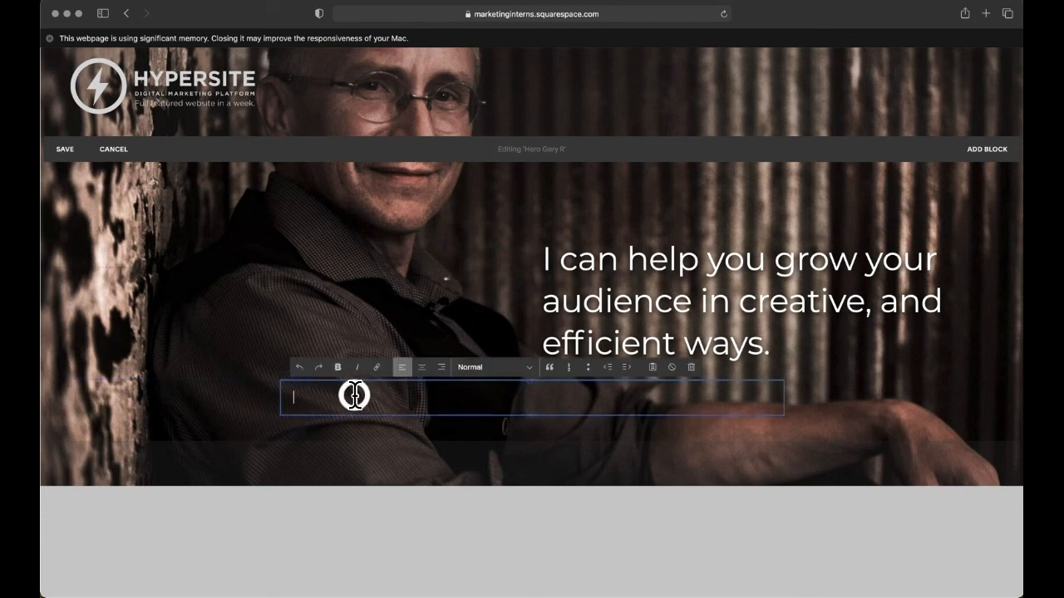
click(691, 368)
click(747, 397)
Step: Increase the height of the spacer in the column beside the headline and save the Hero page
click(265, 332)
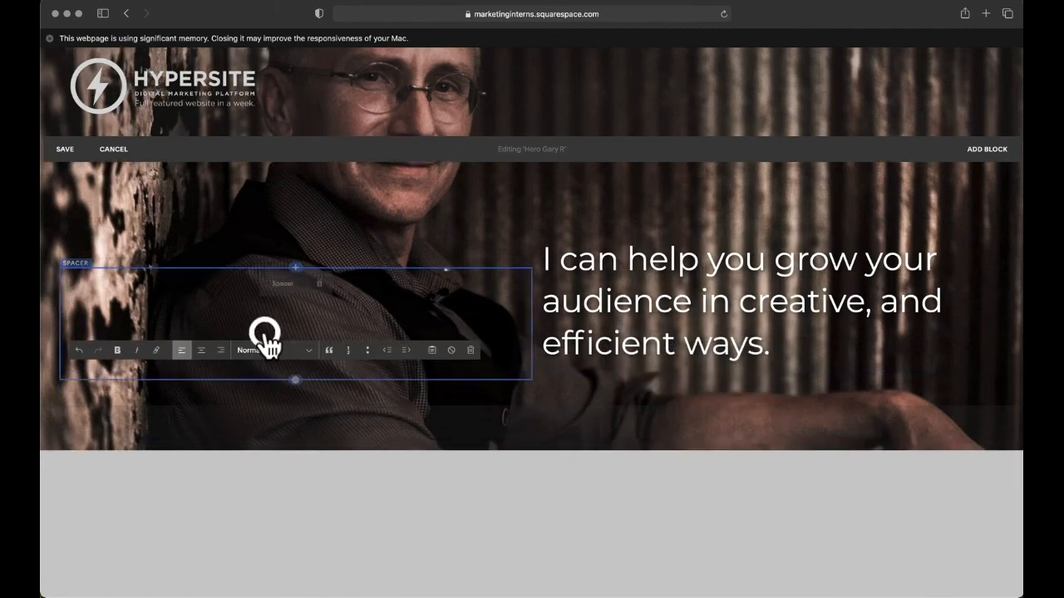
drag(296, 380, 301, 484)
click(65, 149)
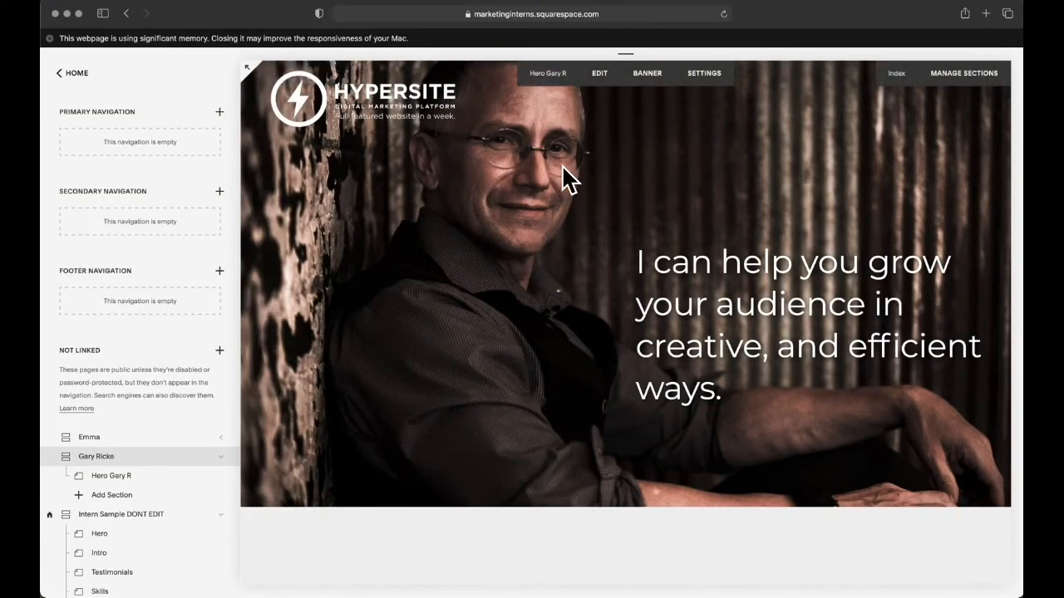
Step: Move the Hero banner image's focal point up to the portrait's upper edge, slightly off centre, and save the page settings
click(647, 76)
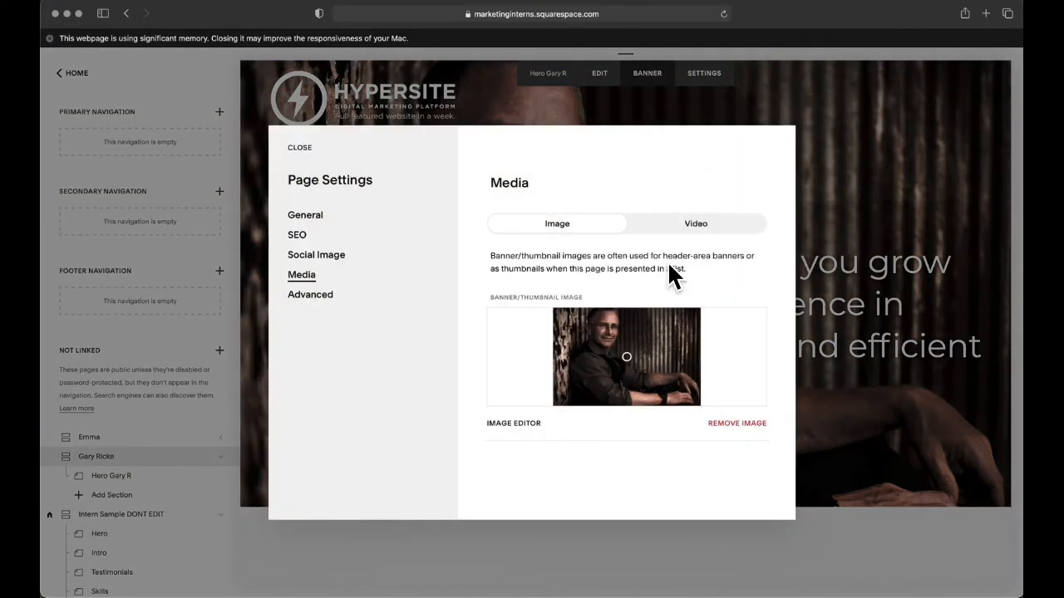
mouse_move(622, 349)
mouse_down()
mouse_move(612, 337)
mouse_move(640, 354)
mouse_move(628, 347)
mouse_move(641, 317)
mouse_up()
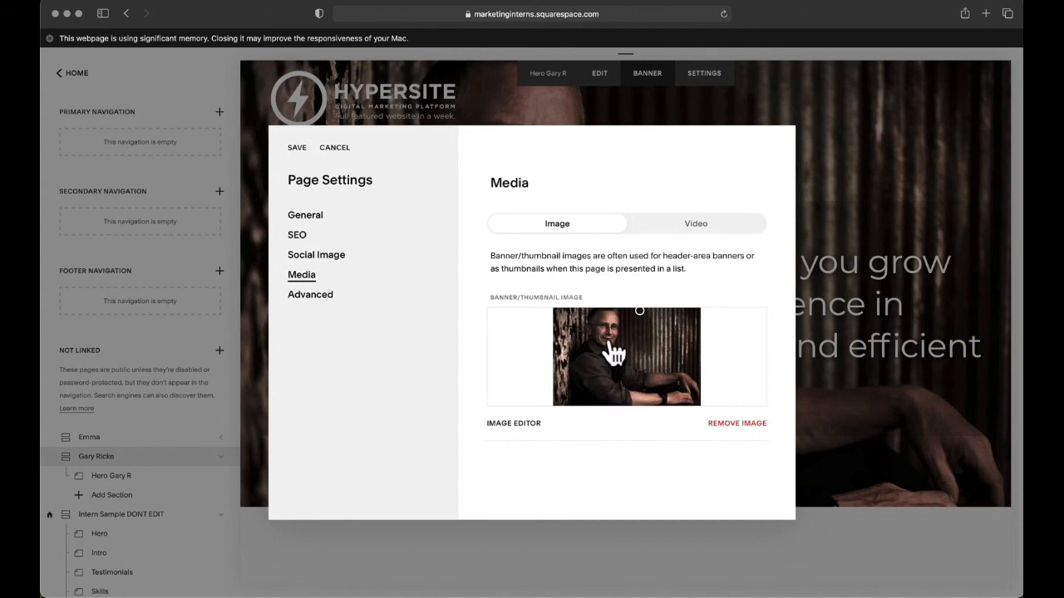
drag(639, 312, 644, 298)
click(295, 150)
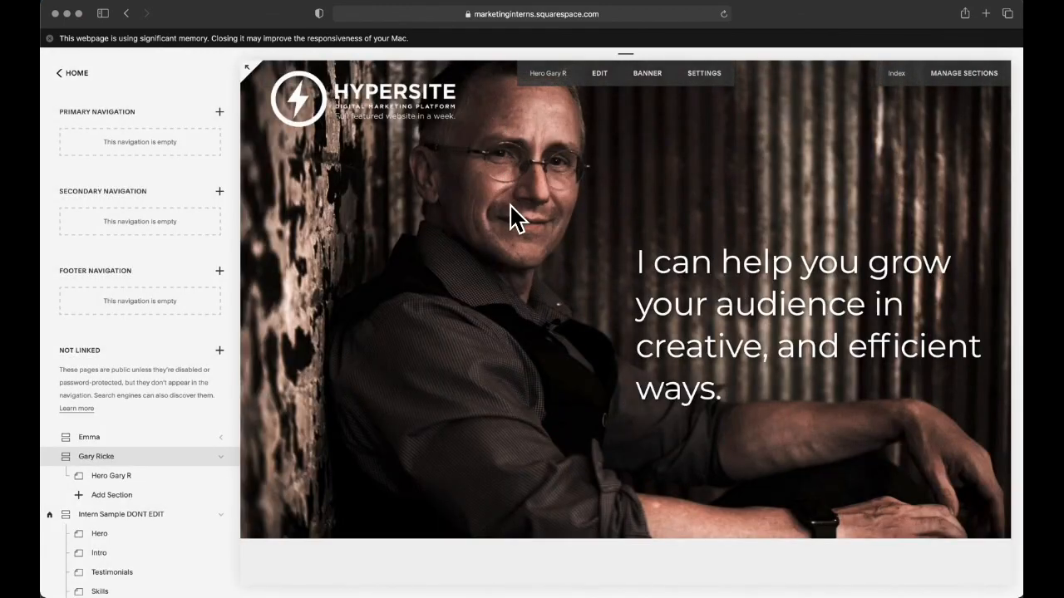
Step: Switch to Chrome to check the banner framing on the live index page
key(super+Tab)
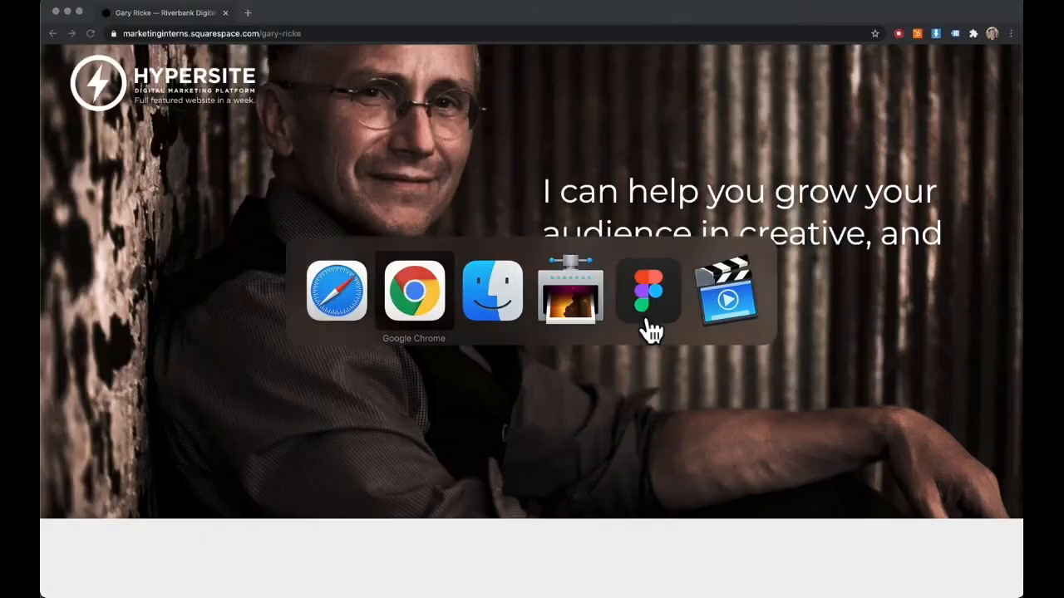